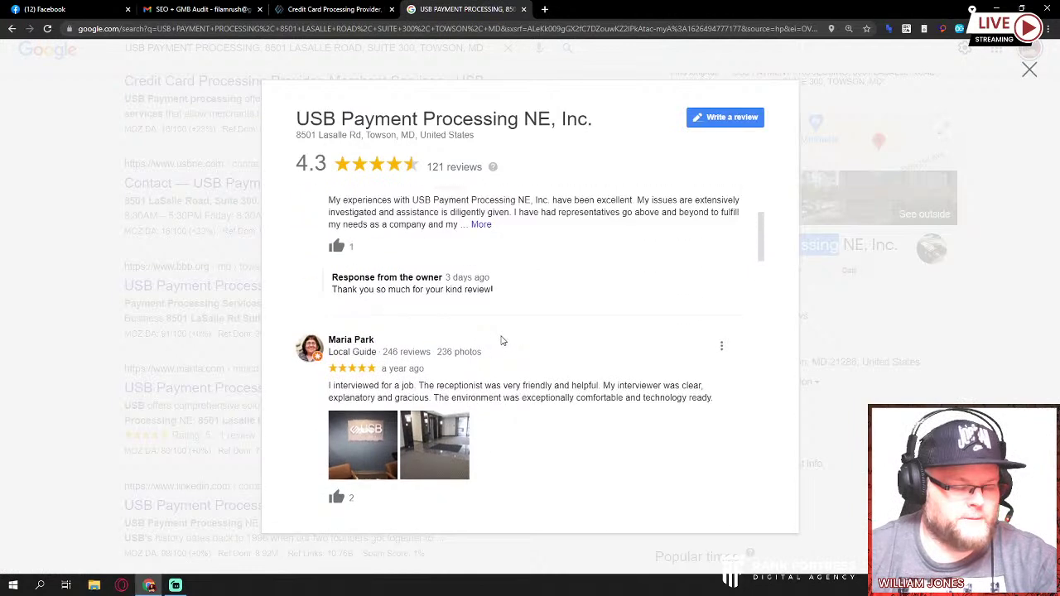
Mark the first three Google reviews of USB Payment Processing NE, Inc. as helpful and close the reviews window
{"action": "scroll", "coordinate": [501, 340], "scroll_direction": "down", "scroll_amount": 2}
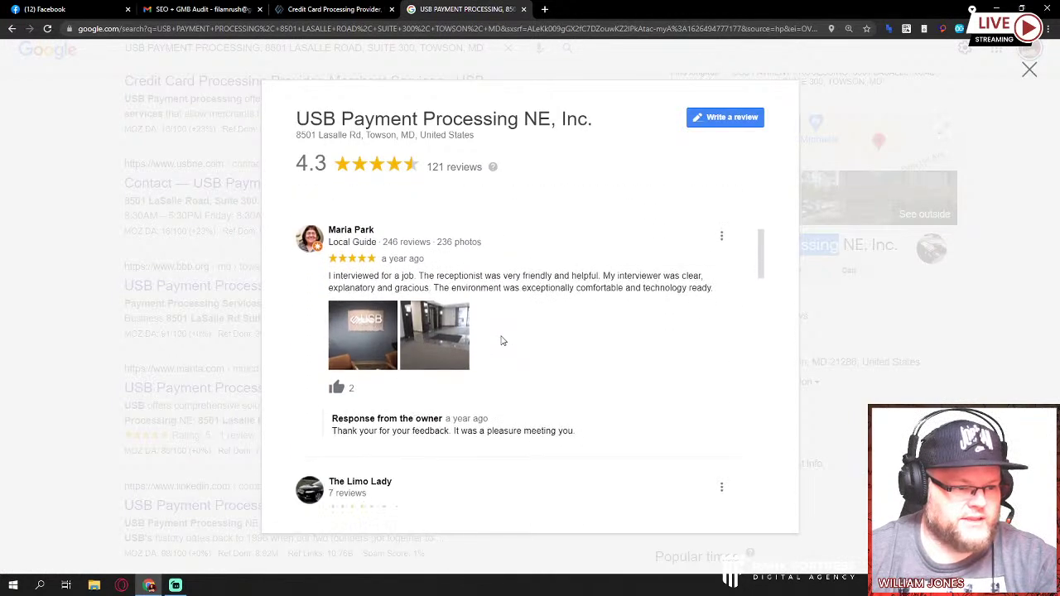
{"action": "scroll", "coordinate": [542, 355], "scroll_direction": "up", "scroll_amount": 2}
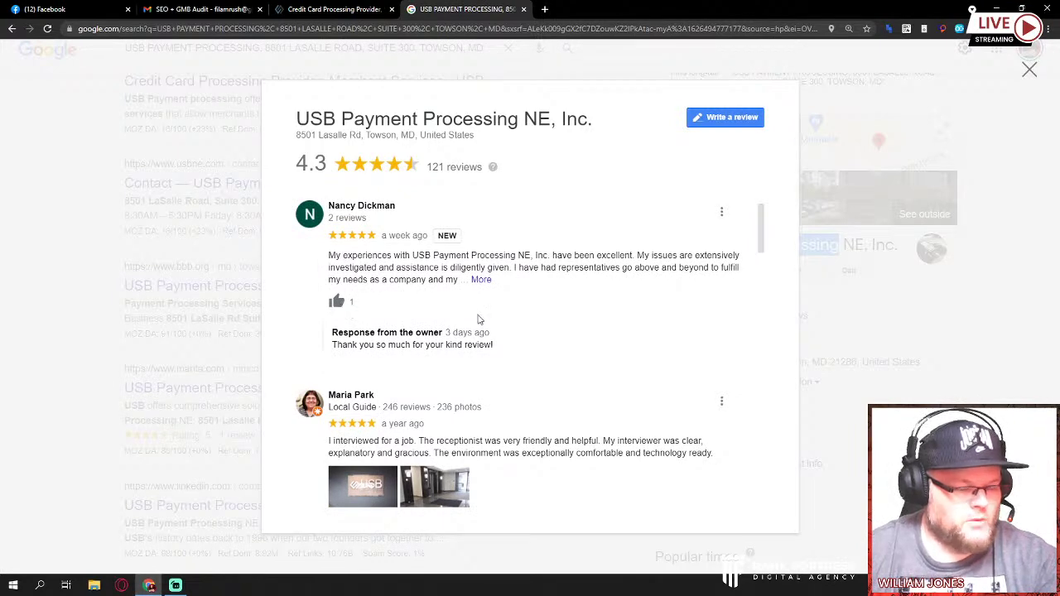
{"action": "left_click", "coordinate": [338, 303]}
{"action": "scroll", "coordinate": [455, 312], "scroll_direction": "down", "scroll_amount": 3}
{"action": "left_click", "coordinate": [337, 332]}
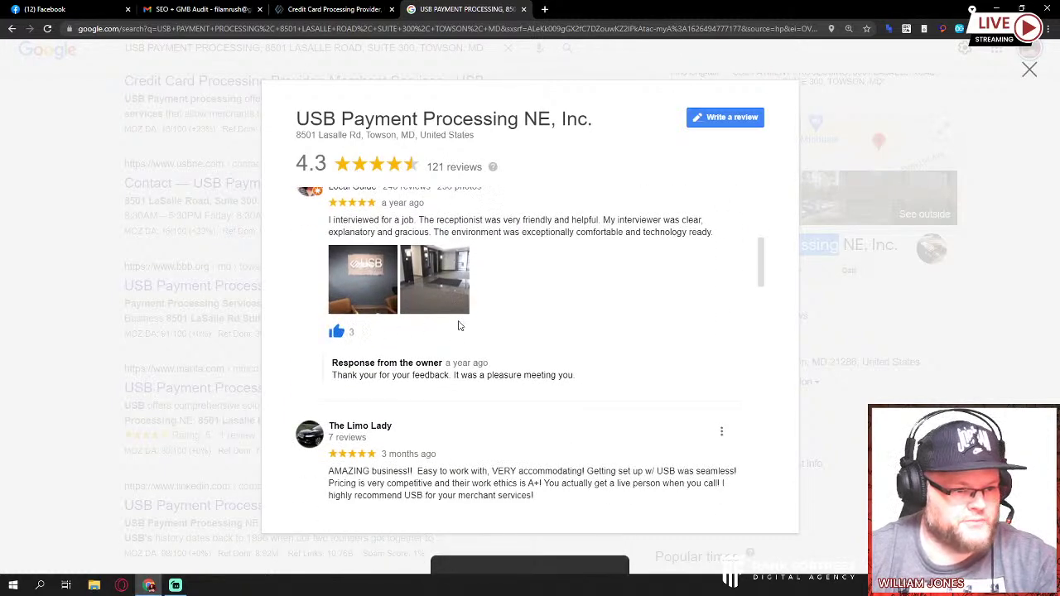
{"action": "scroll", "coordinate": [528, 303], "scroll_direction": "up", "scroll_amount": 2}
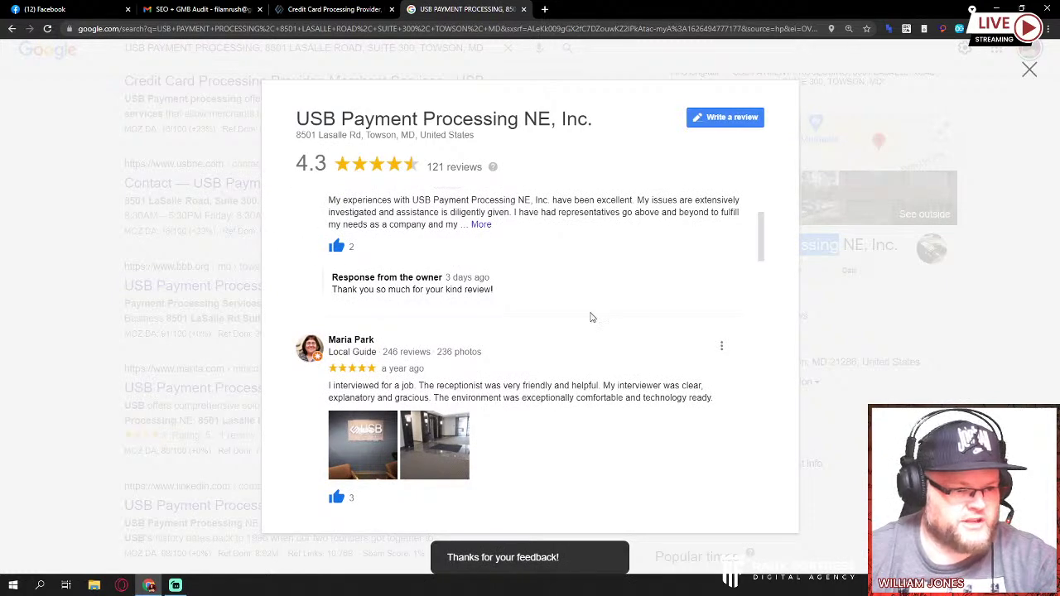
{"action": "scroll", "coordinate": [591, 317], "scroll_direction": "down", "scroll_amount": 4}
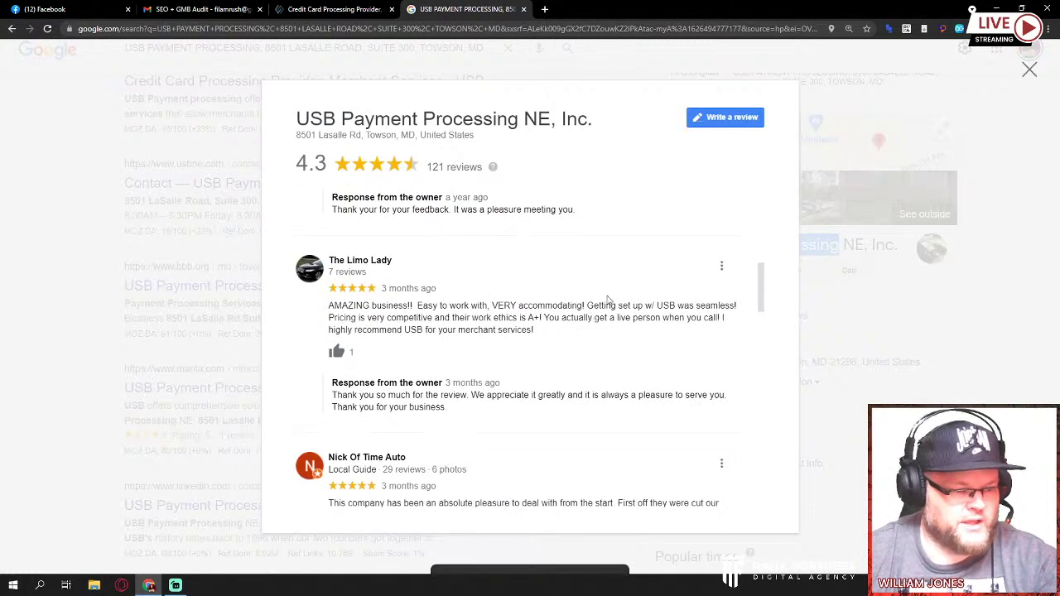
{"action": "left_click", "coordinate": [344, 355]}
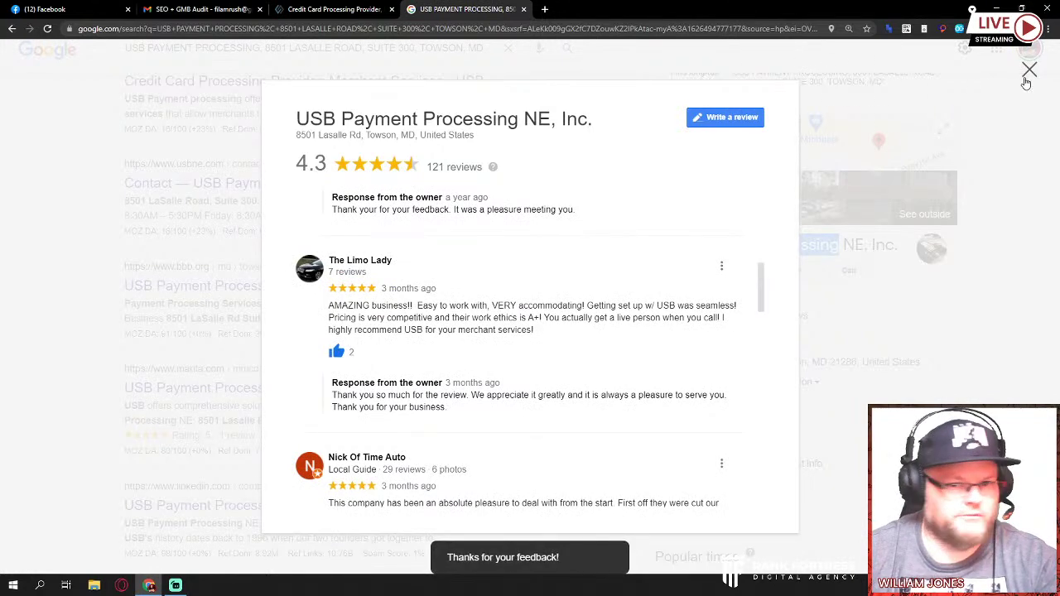
{"action": "left_click", "coordinate": [1028, 71]}
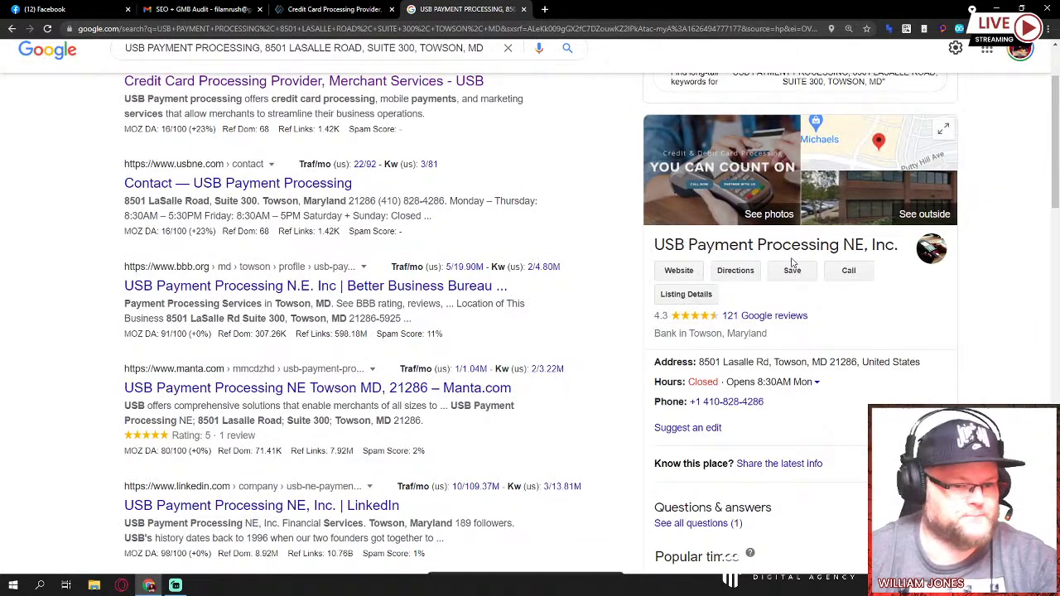
Examine the business's Google panel, including questions and answers, popular times, web reviews, updates, profiles and related businesses
{"action": "scroll", "coordinate": [791, 263], "scroll_direction": "down", "scroll_amount": 3}
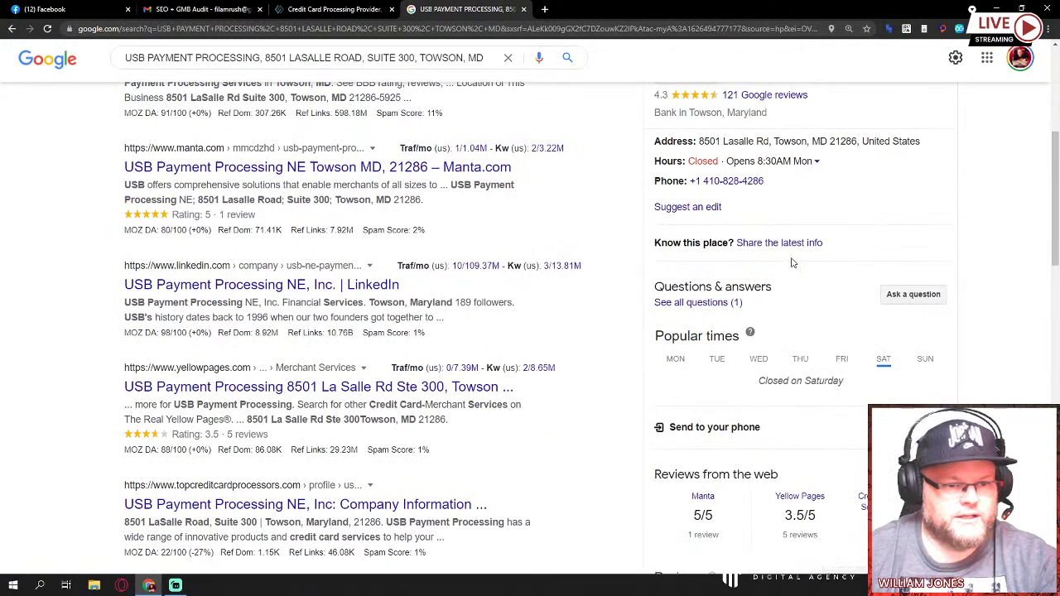
{"action": "scroll", "coordinate": [791, 263], "scroll_direction": "up", "scroll_amount": 2}
{"action": "scroll", "coordinate": [791, 263], "scroll_direction": "down", "scroll_amount": 3}
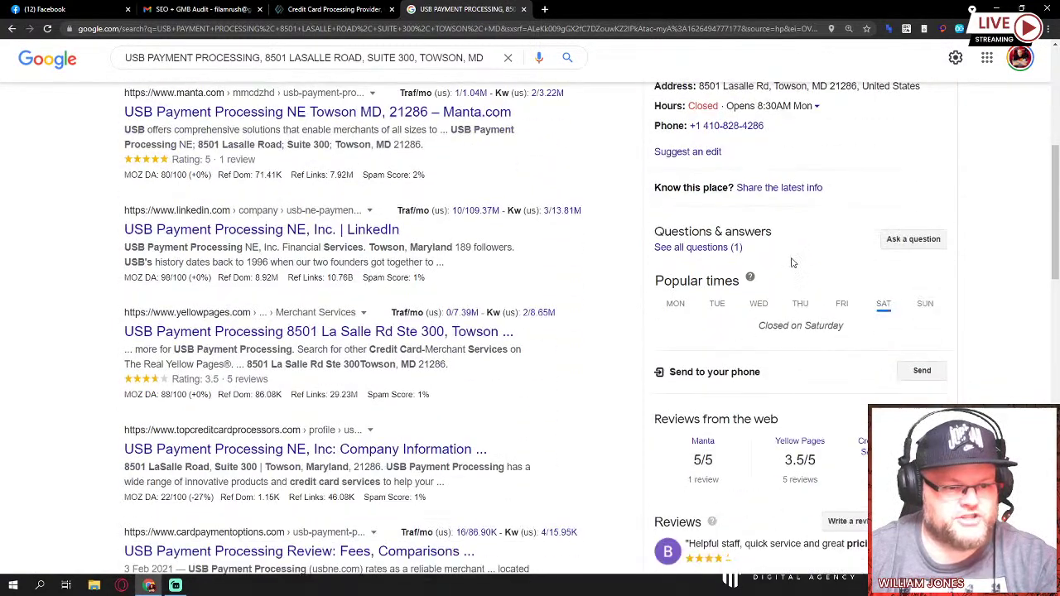
{"action": "scroll", "coordinate": [792, 263], "scroll_direction": "up", "scroll_amount": 3}
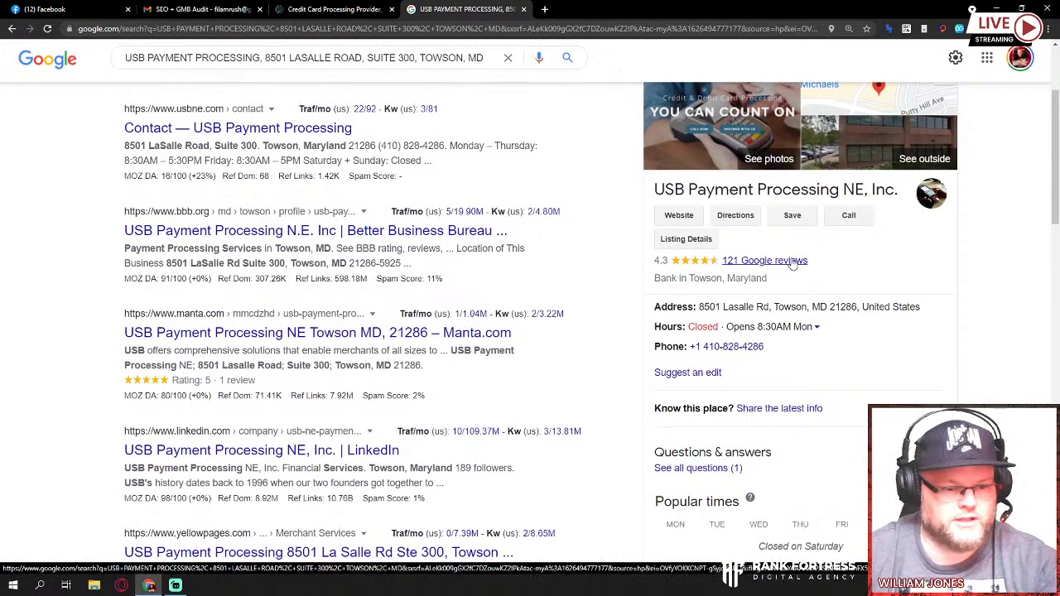
{"action": "scroll", "coordinate": [791, 263], "scroll_direction": "down", "scroll_amount": 4}
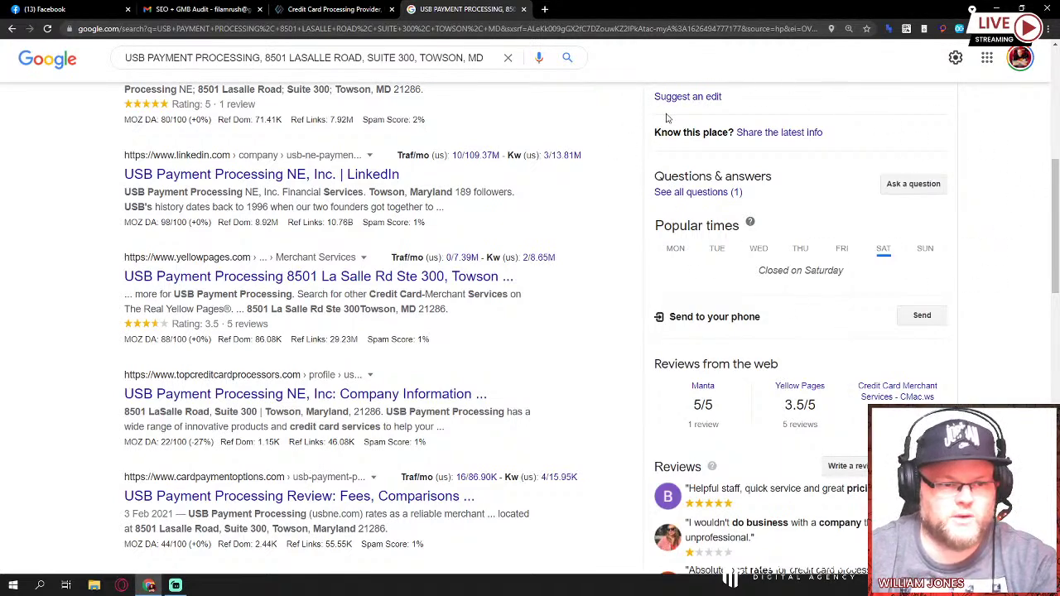
{"action": "scroll", "coordinate": [903, 274], "scroll_direction": "down", "scroll_amount": 2}
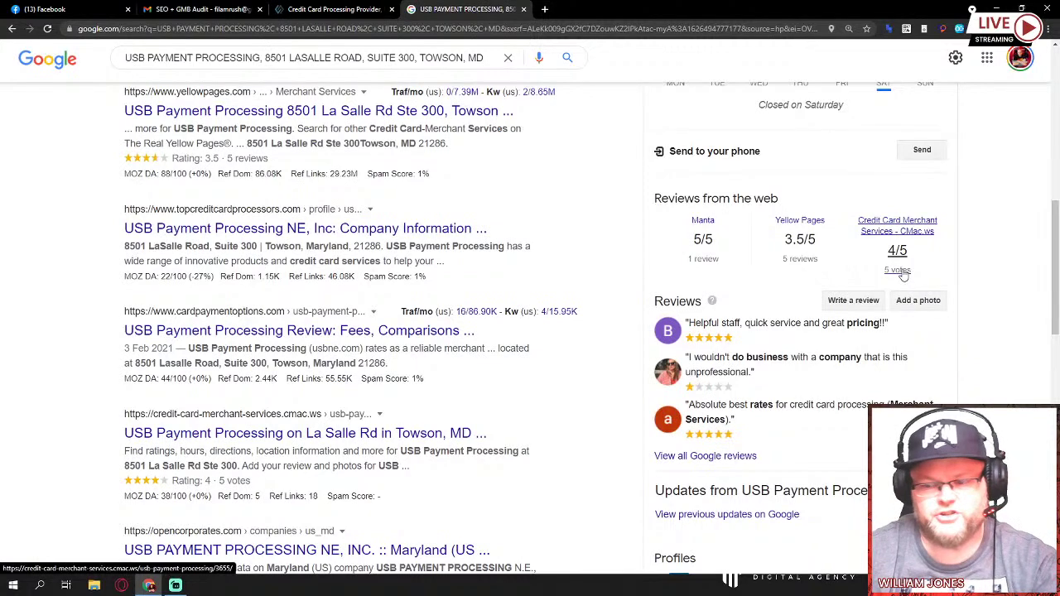
{"action": "scroll", "coordinate": [903, 274], "scroll_direction": "down", "scroll_amount": 1}
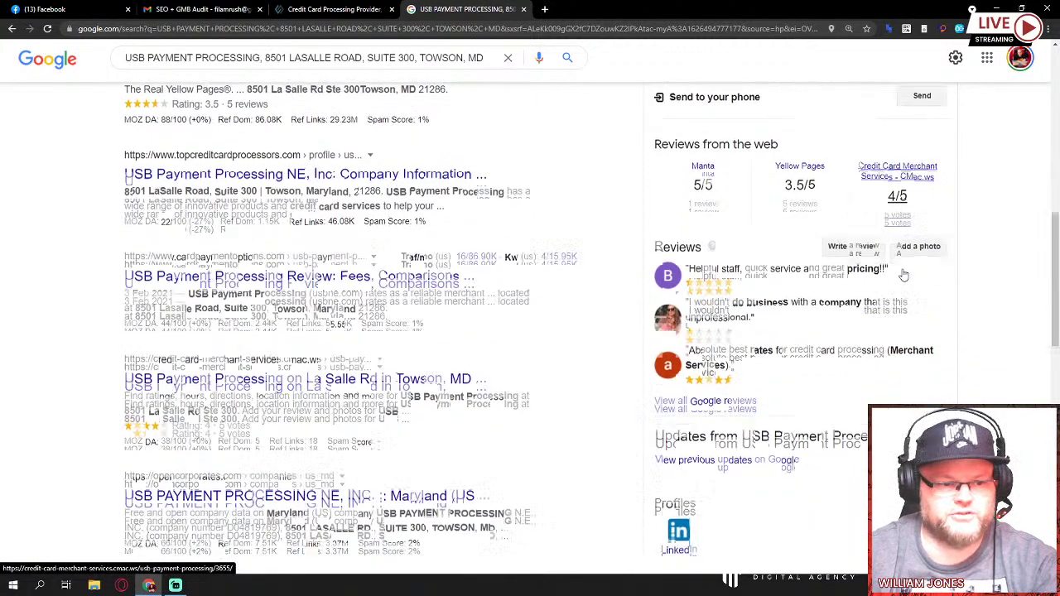
{"action": "scroll", "coordinate": [904, 272], "scroll_direction": "down", "scroll_amount": 3}
{"action": "scroll", "coordinate": [904, 272], "scroll_direction": "down", "scroll_amount": 8}
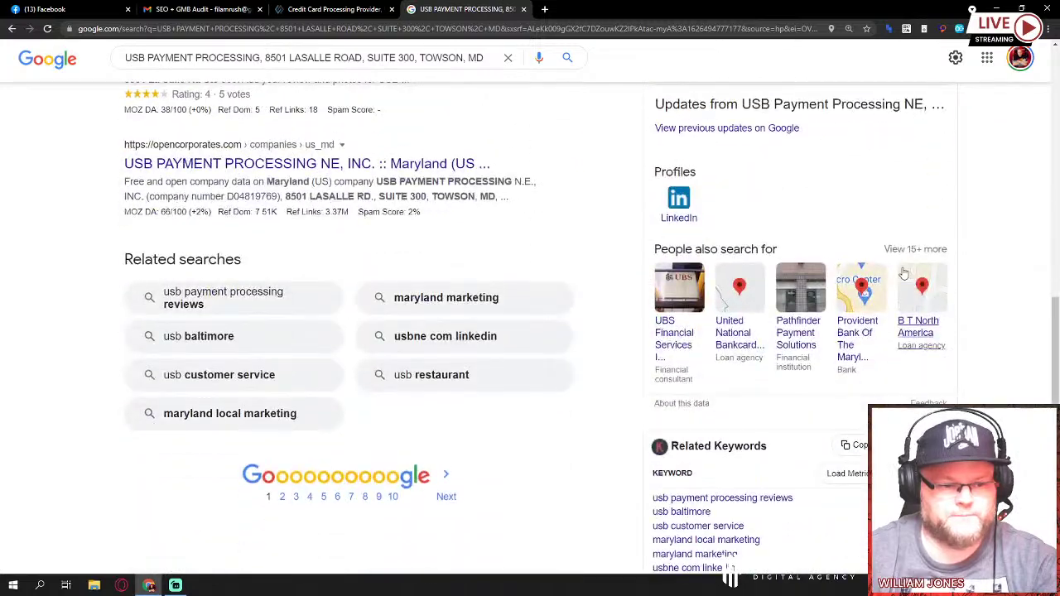
{"action": "scroll", "coordinate": [905, 272], "scroll_direction": "up", "scroll_amount": 10}
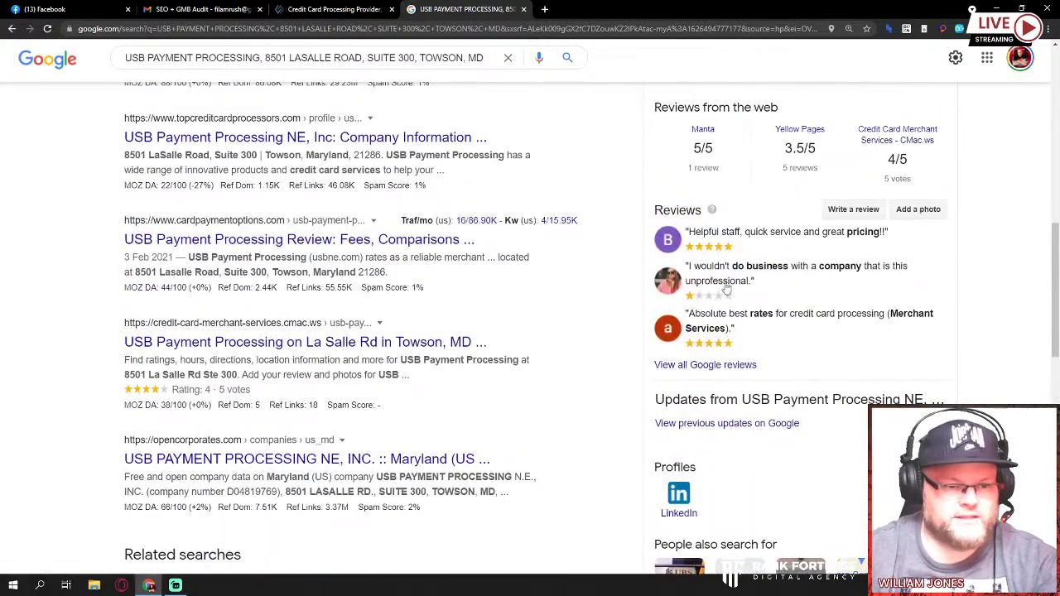
Open the profile of the one-star reviewer, look through their other reviews, and return to the search results
{"action": "left_click", "coordinate": [672, 284]}
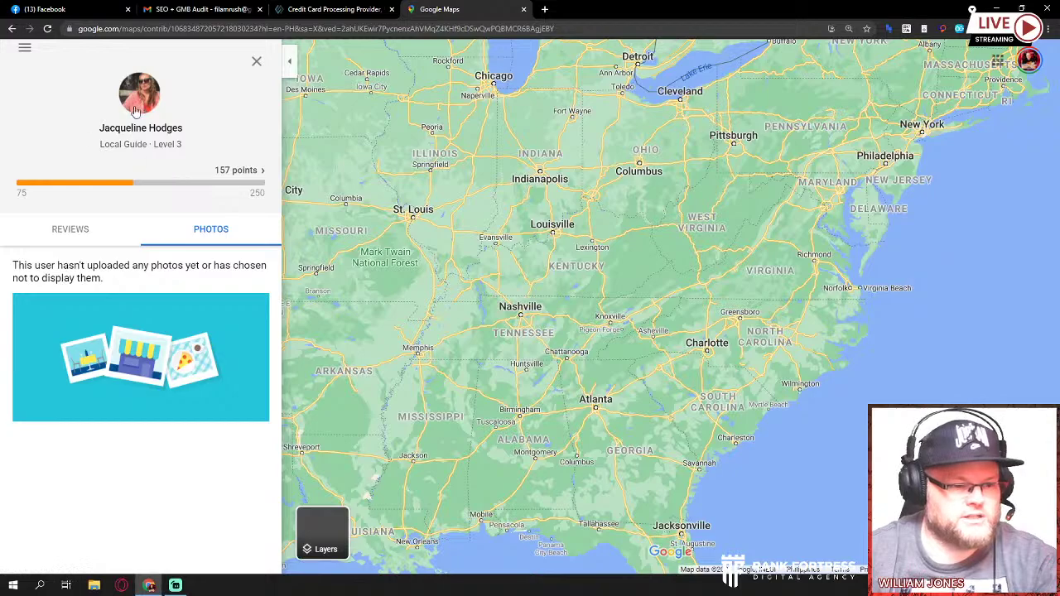
{"action": "left_click", "coordinate": [213, 190]}
{"action": "left_click", "coordinate": [81, 232]}
{"action": "left_click", "coordinate": [82, 230]}
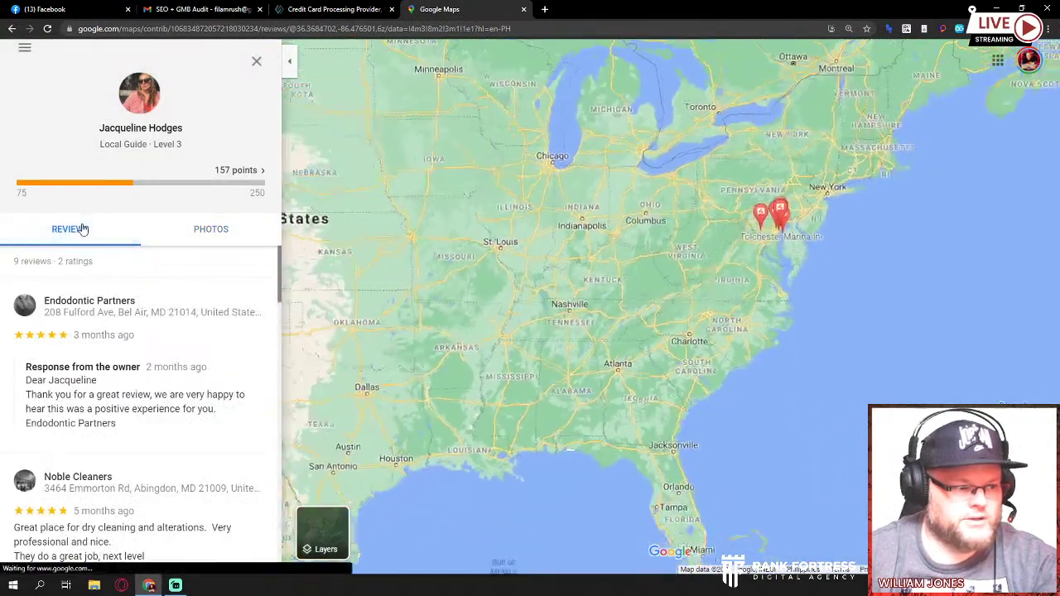
{"action": "scroll", "coordinate": [132, 352], "scroll_direction": "down", "scroll_amount": 4}
{"action": "scroll", "coordinate": [132, 350], "scroll_direction": "up", "scroll_amount": 2}
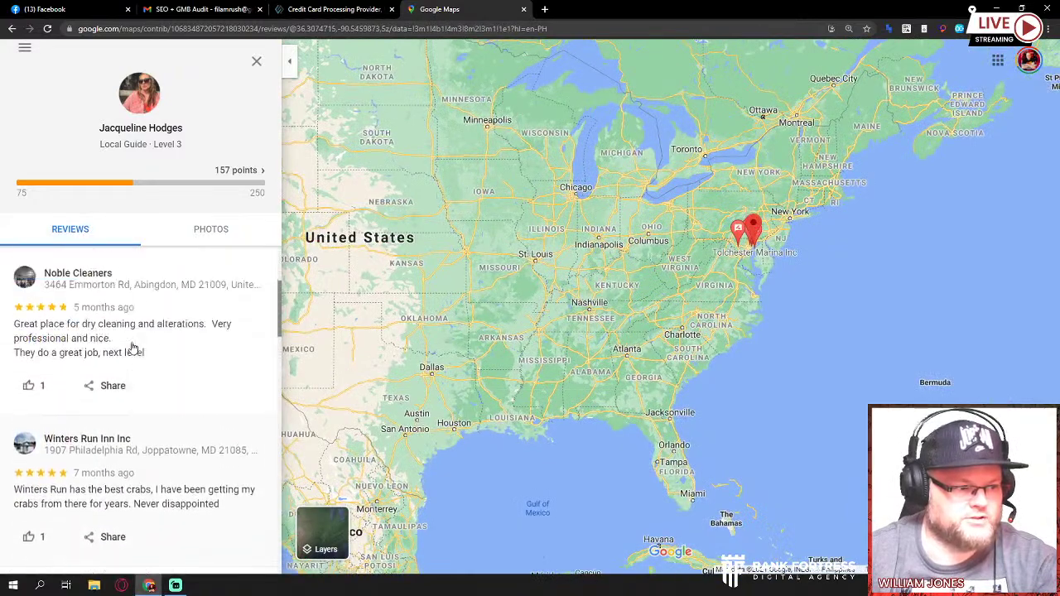
{"action": "left_click", "coordinate": [13, 30]}
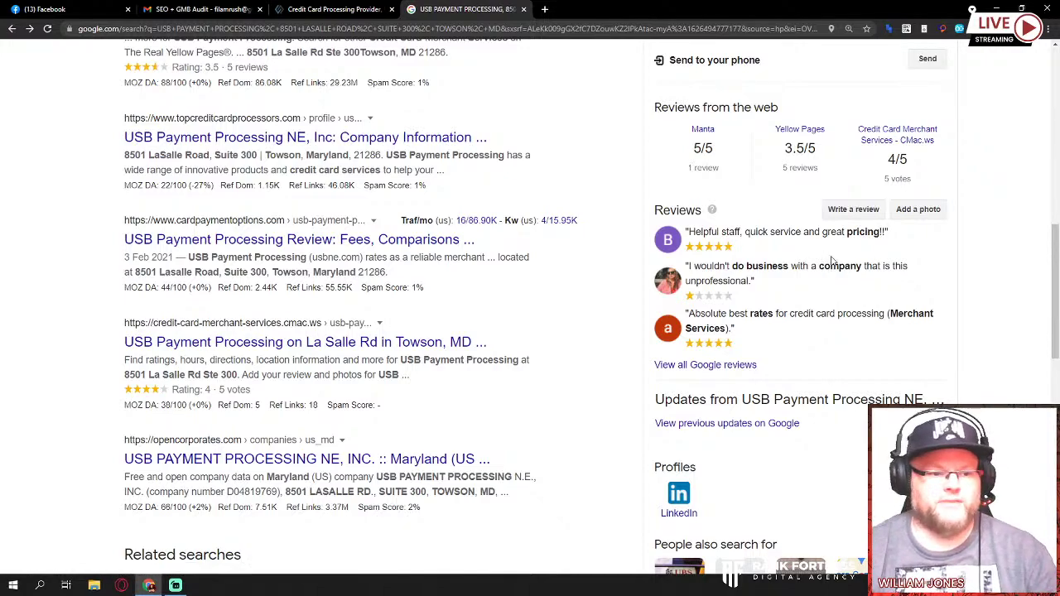
Open maps.google.com and search for USB PAYMENT PROCESSING together with the business's full street address
{"action": "scroll", "coordinate": [778, 278], "scroll_direction": "up", "scroll_amount": 10}
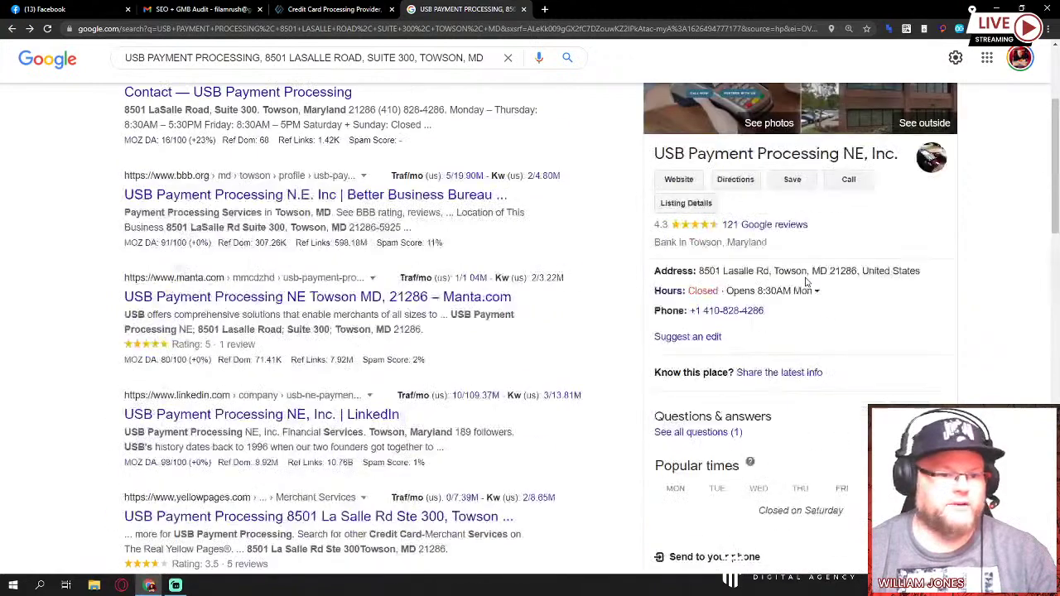
{"action": "triple_click", "coordinate": [336, 72]}
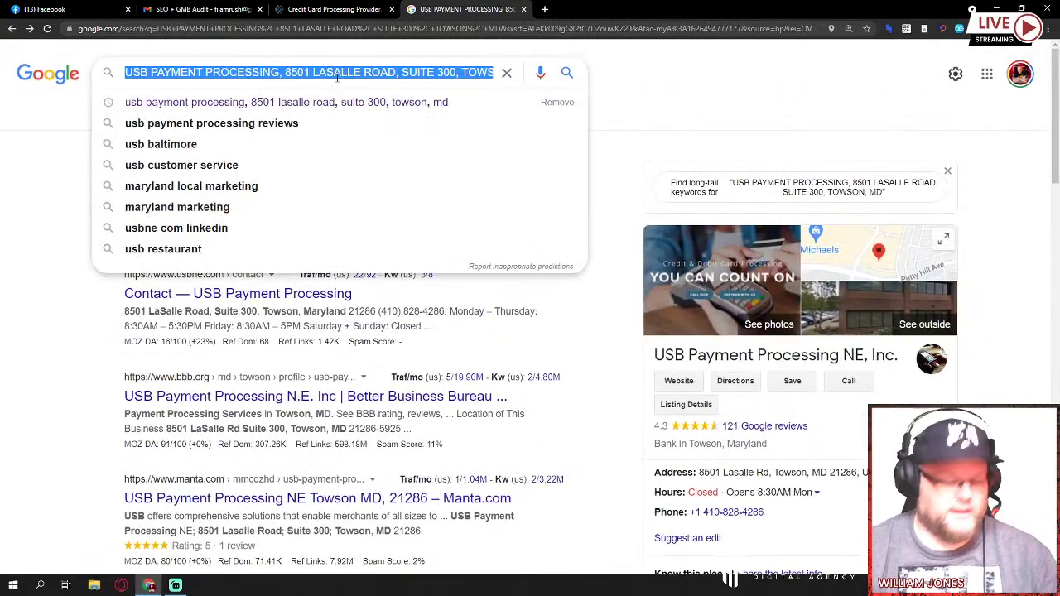
{"action": "left_click", "coordinate": [367, 30]}
{"action": "type", "text": "maps.google.com"}
{"action": "key", "text": "Return"}
{"action": "left_click", "coordinate": [172, 54]}
{"action": "type", "text": "USB PAYMENT PROCESSING, 8500 LASALLE ROAD SUITE 580 TOWSON MD"}
{"action": "key", "text": "Return"}
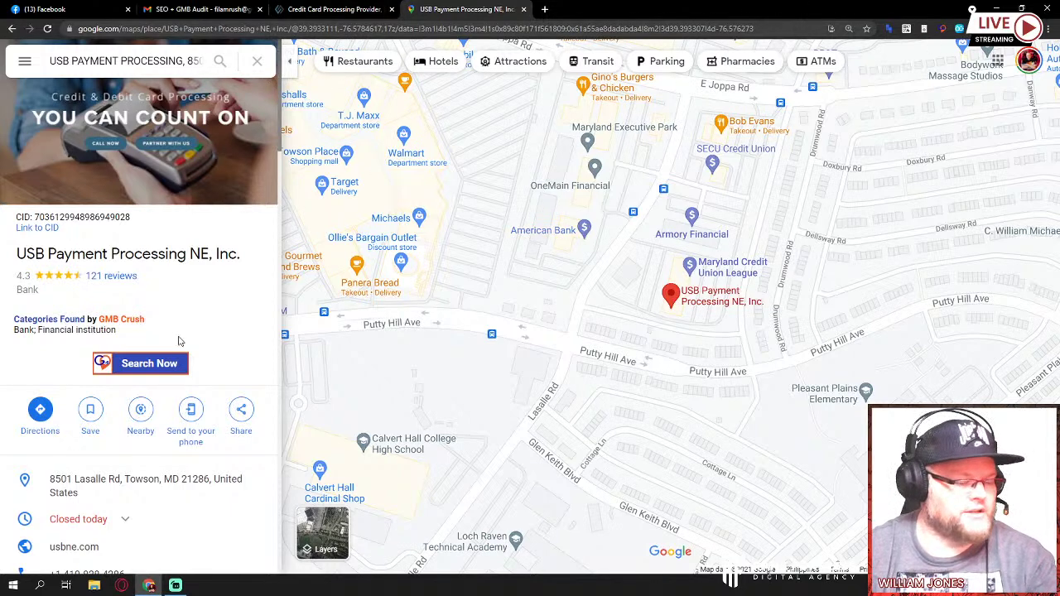
Examine the Maps listing of USB Payment Processing NE, Inc., including its categories, contact details, hours, photos and reviews
{"action": "scroll", "coordinate": [177, 334], "scroll_direction": "down", "scroll_amount": 3}
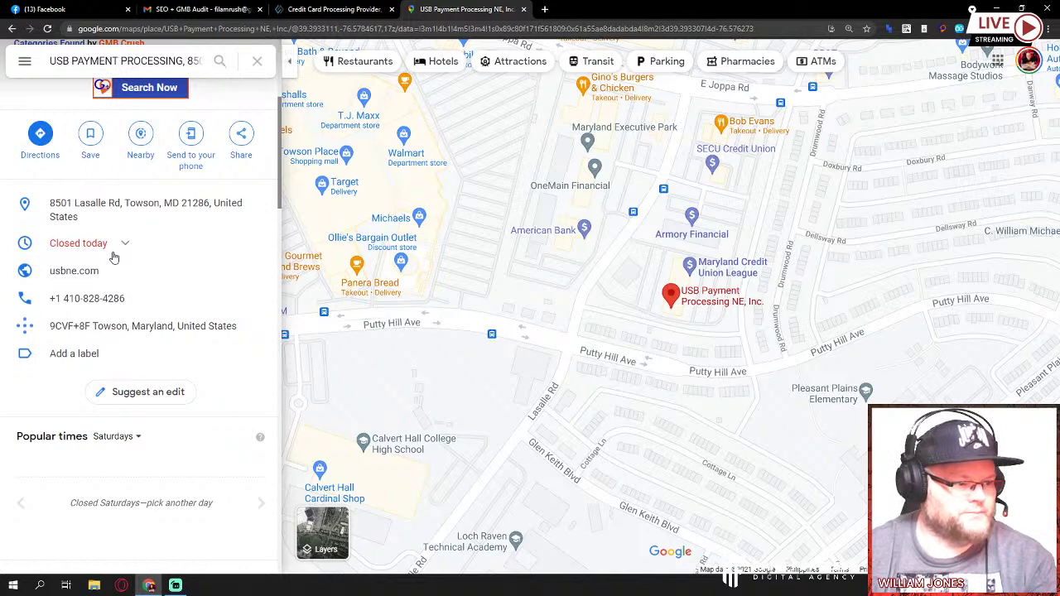
{"action": "scroll", "coordinate": [150, 336], "scroll_direction": "down", "scroll_amount": 1}
{"action": "scroll", "coordinate": [150, 335], "scroll_direction": "down", "scroll_amount": 9}
{"action": "scroll", "coordinate": [150, 335], "scroll_direction": "down", "scroll_amount": 6}
{"action": "scroll", "coordinate": [150, 335], "scroll_direction": "up", "scroll_amount": 3}
{"action": "scroll", "coordinate": [150, 336], "scroll_direction": "up", "scroll_amount": 12}
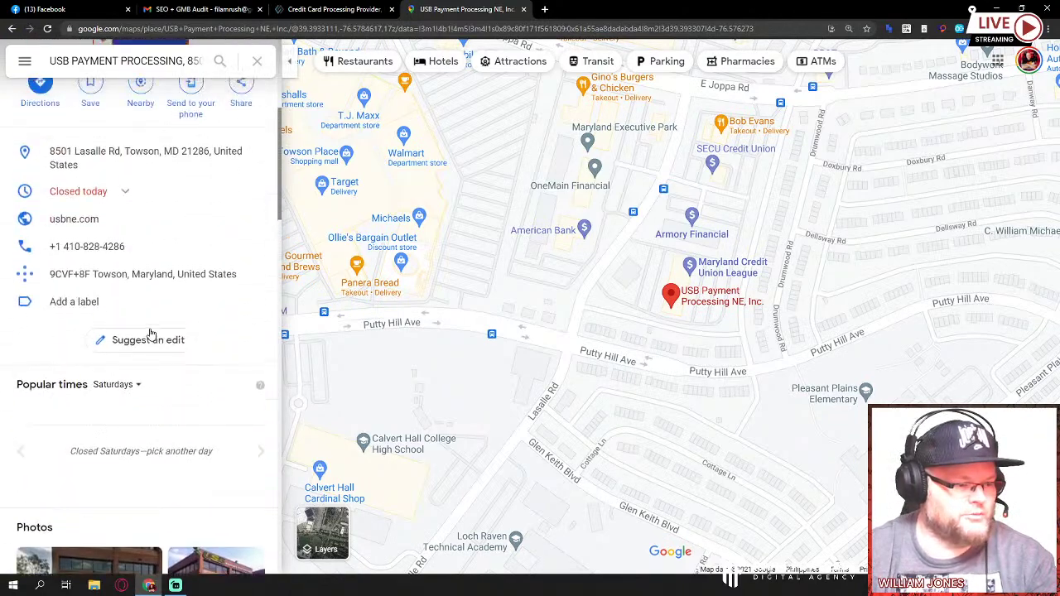
{"action": "scroll", "coordinate": [150, 336], "scroll_direction": "up", "scroll_amount": 3}
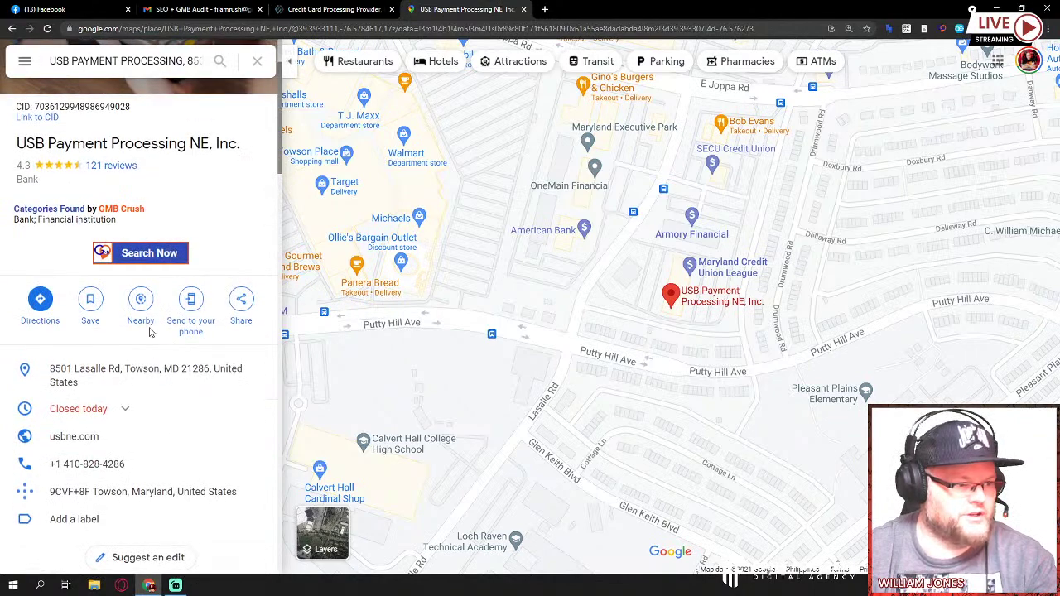
{"action": "scroll", "coordinate": [150, 332], "scroll_direction": "up", "scroll_amount": 2}
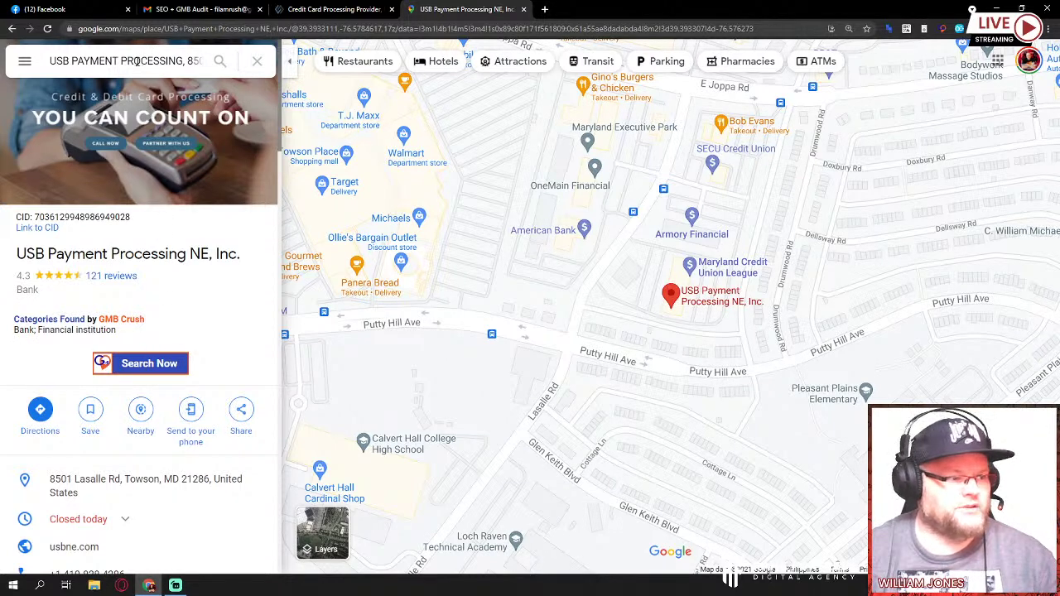
Shorten the Maps query to PAYMENT PROCESSING TOWSON, MD, without the brand name and street address, and run the search
{"action": "left_click_drag", "start_coordinate": [183, 61], "coordinate": [139, 63]}
{"action": "type", "text": "PAYMENT PROCESSING"}
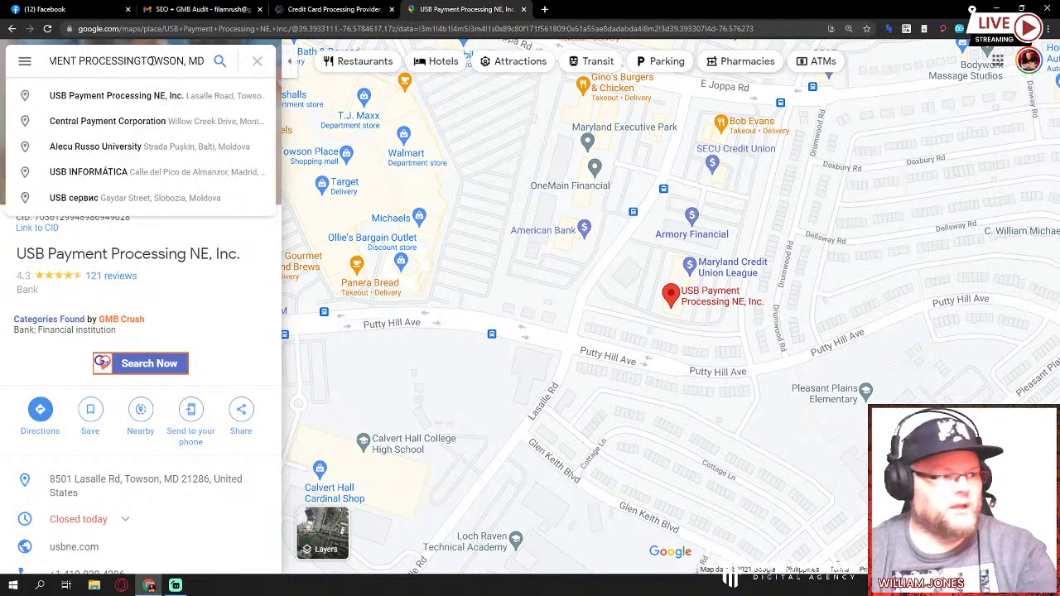
{"action": "double_click", "coordinate": [196, 60]}
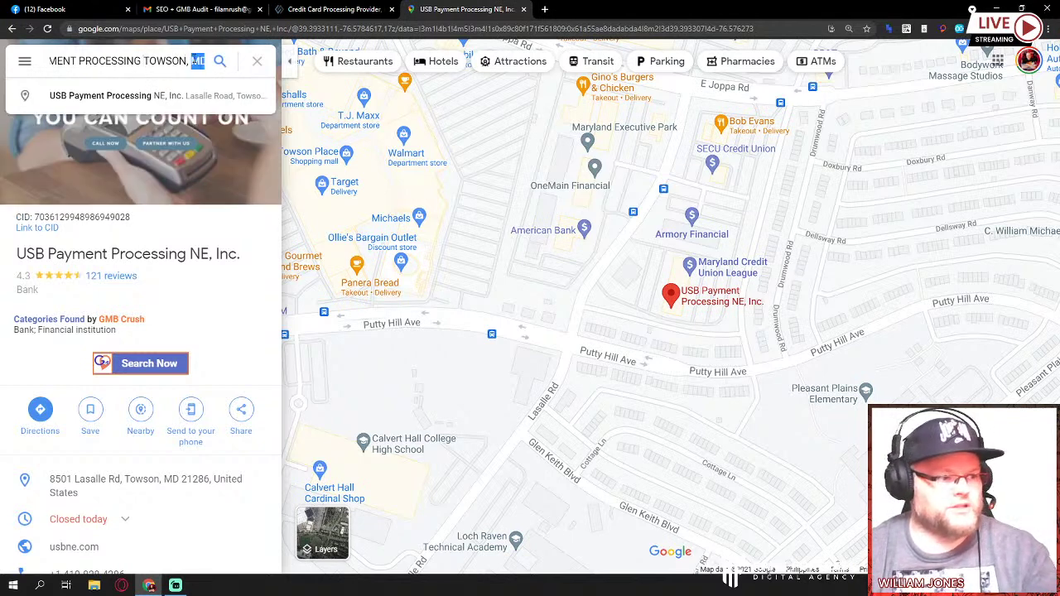
{"action": "key", "text": "Escape"}
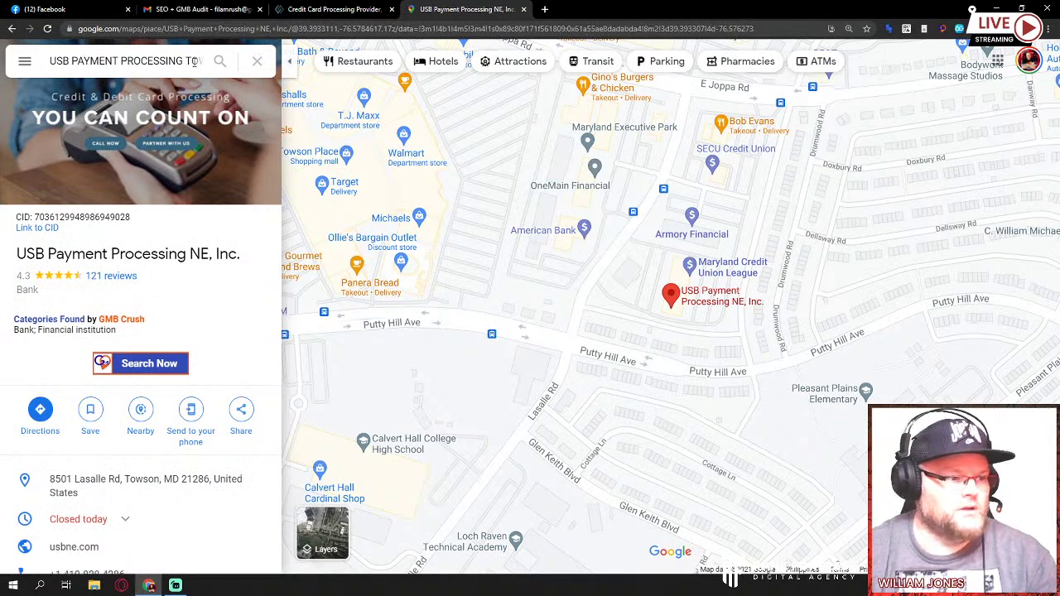
{"action": "left_click", "coordinate": [73, 60]}
{"action": "key", "text": "BackSpace"}
{"action": "key", "text": "BackSpace"}
{"action": "key", "text": "BackSpace"}
{"action": "key", "text": "BackSpace"}
{"action": "key", "text": "Return"}
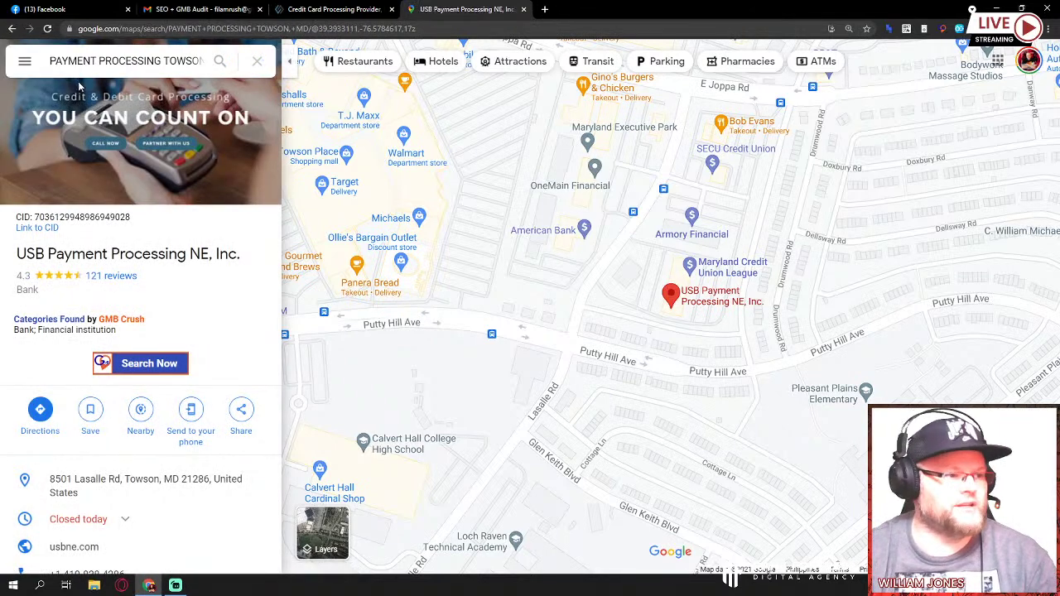
Replace the city and state in the Maps query with maryland and search for PAYMENT PROCESSING maryland
{"action": "left_click_drag", "start_coordinate": [164, 61], "coordinate": [251, 62]}
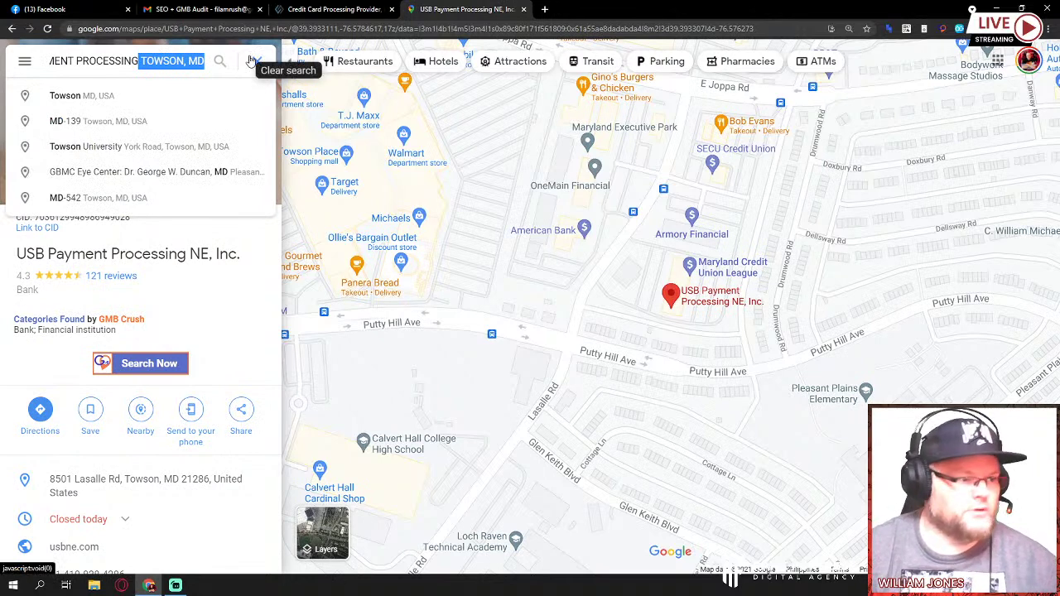
{"action": "key", "text": "BackSpace"}
{"action": "type", "text": "mary"}
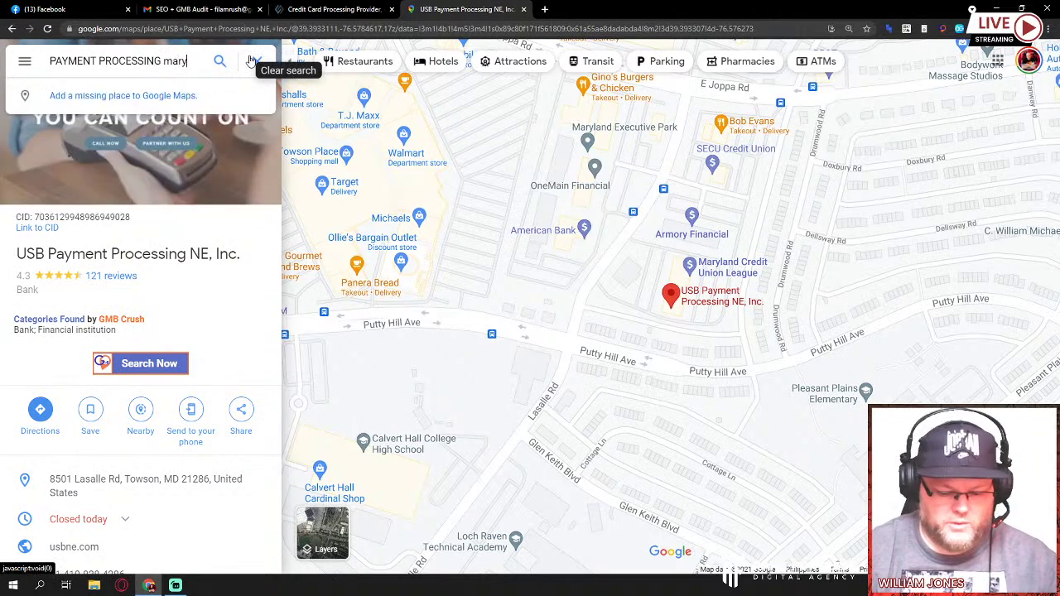
{"action": "type", "text": "land"}
{"action": "key", "text": "Return"}
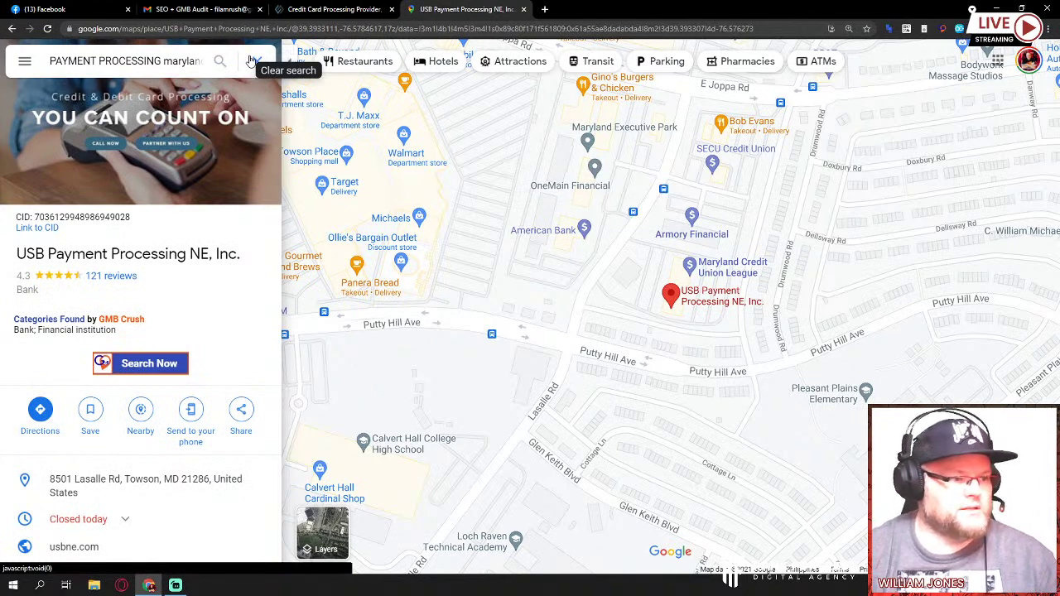
{"action": "left_click", "coordinate": [220, 62]}
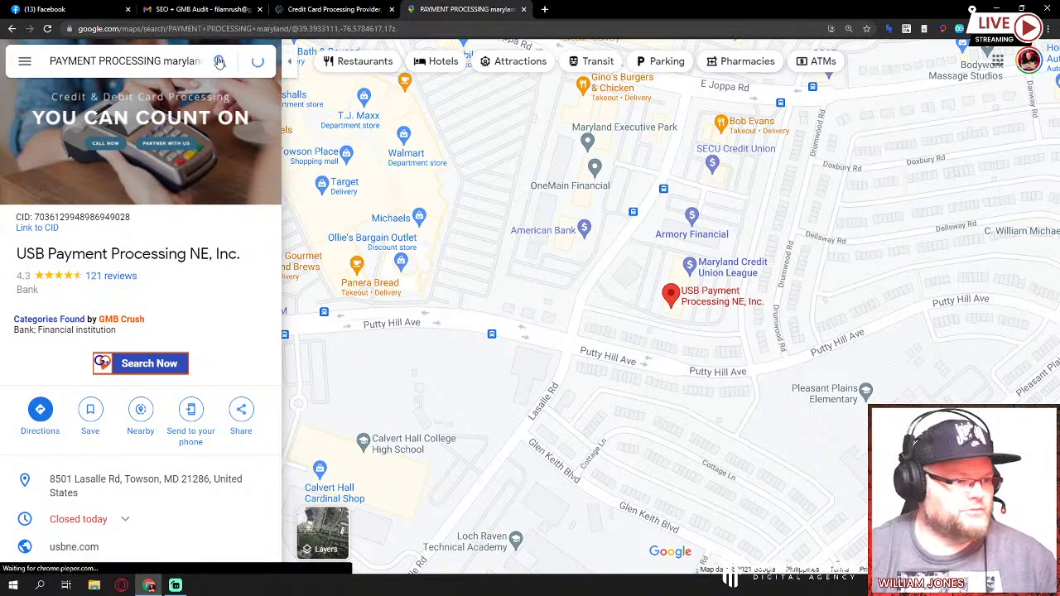
{"action": "left_click", "coordinate": [145, 62]}
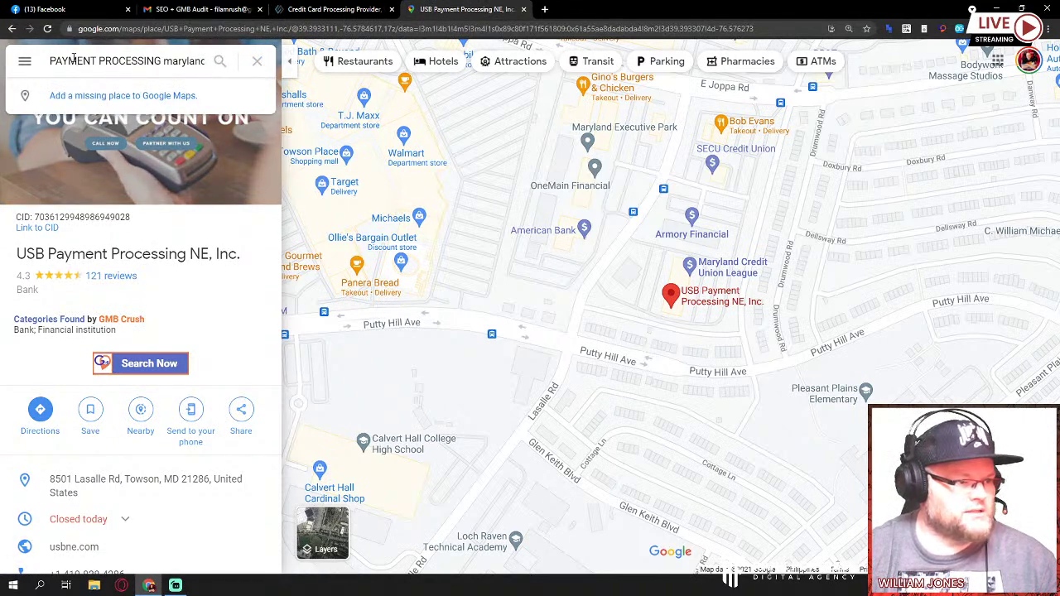
Replace the whole Maps query with credit card processing maryland and run the search
{"action": "left_click_drag", "start_coordinate": [49, 61], "coordinate": [280, 65]}
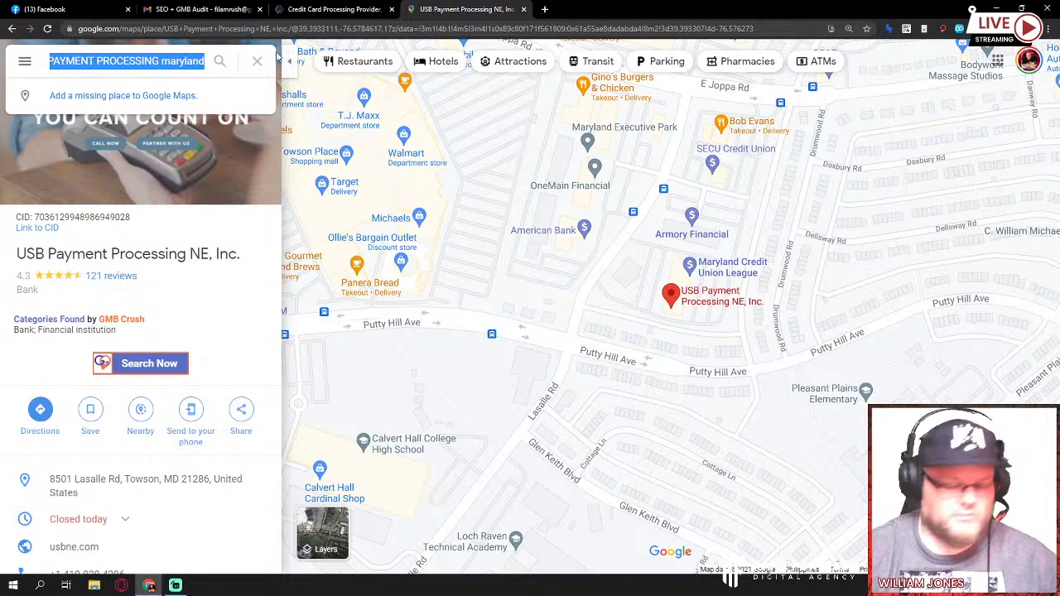
{"action": "key", "text": "BackSpace"}
{"action": "type", "text": "cred"}
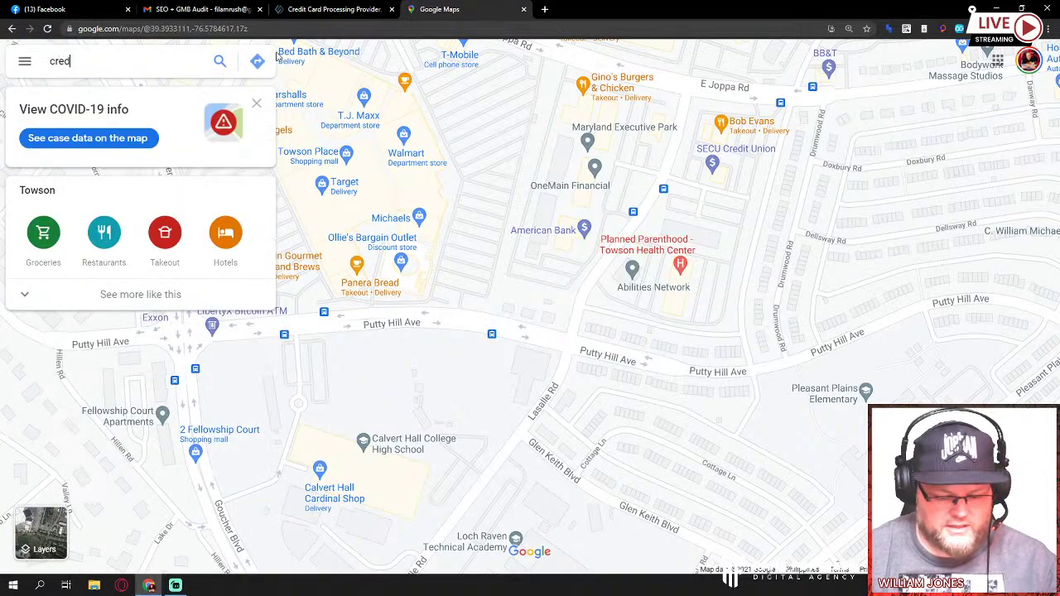
{"action": "type", "text": "it card processing mar"}
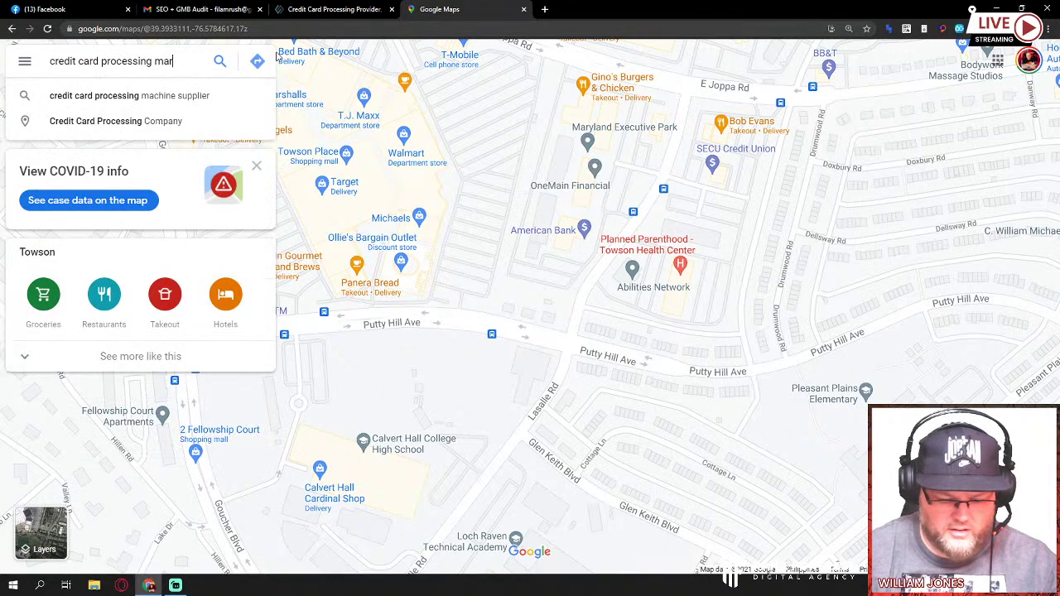
{"action": "type", "text": "yland"}
{"action": "key", "text": "Return"}
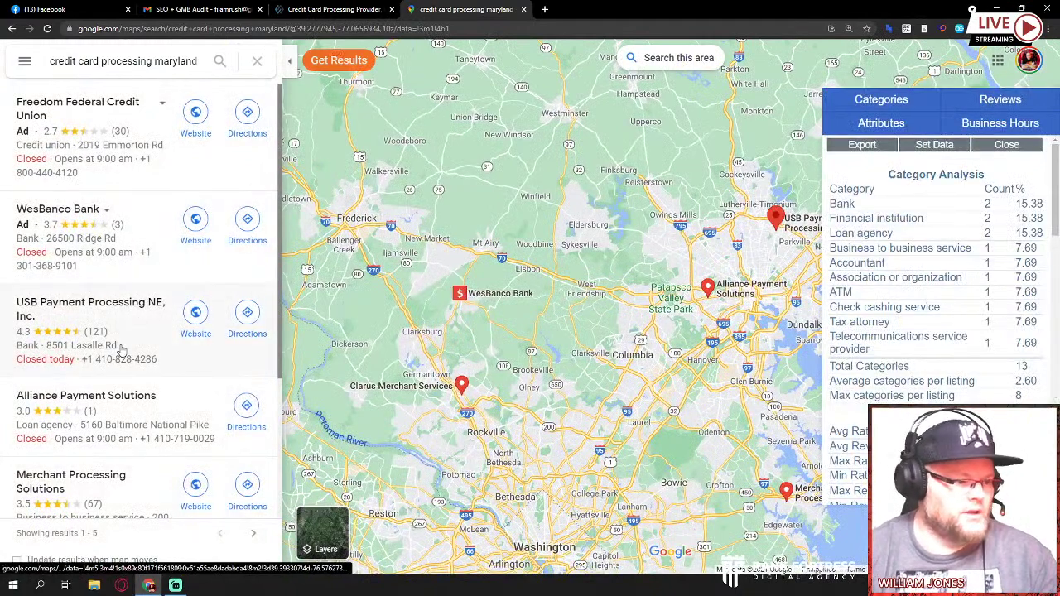
Inspect the Merchant Processing Solutions listing from the Maps results, including its categories, rating and reviews, and return to the results
{"action": "scroll", "coordinate": [149, 377], "scroll_direction": "down", "scroll_amount": 1}
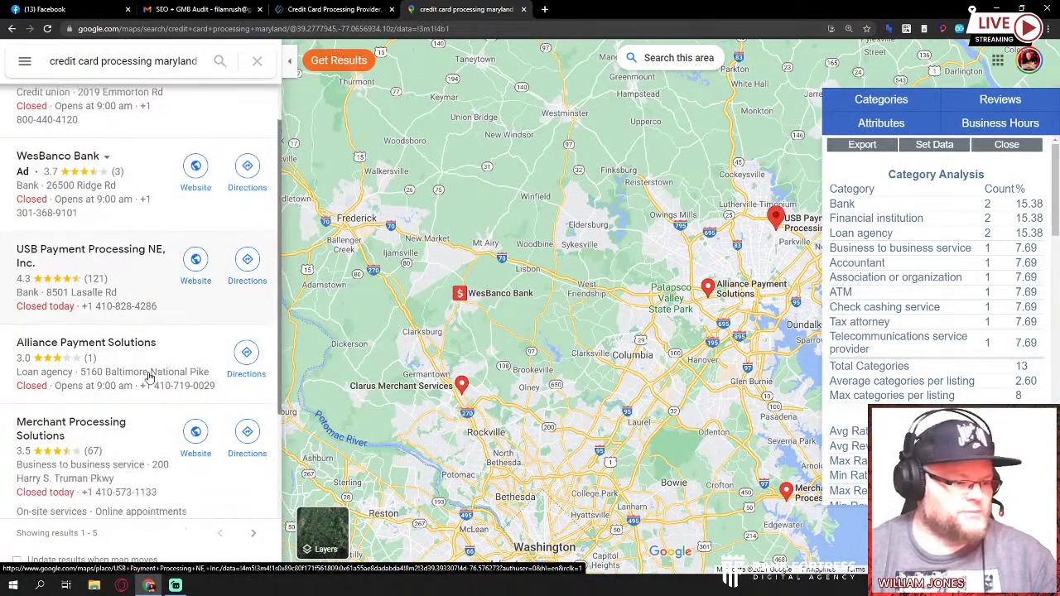
{"action": "scroll", "coordinate": [149, 377], "scroll_direction": "down", "scroll_amount": 3}
{"action": "left_click", "coordinate": [139, 289]}
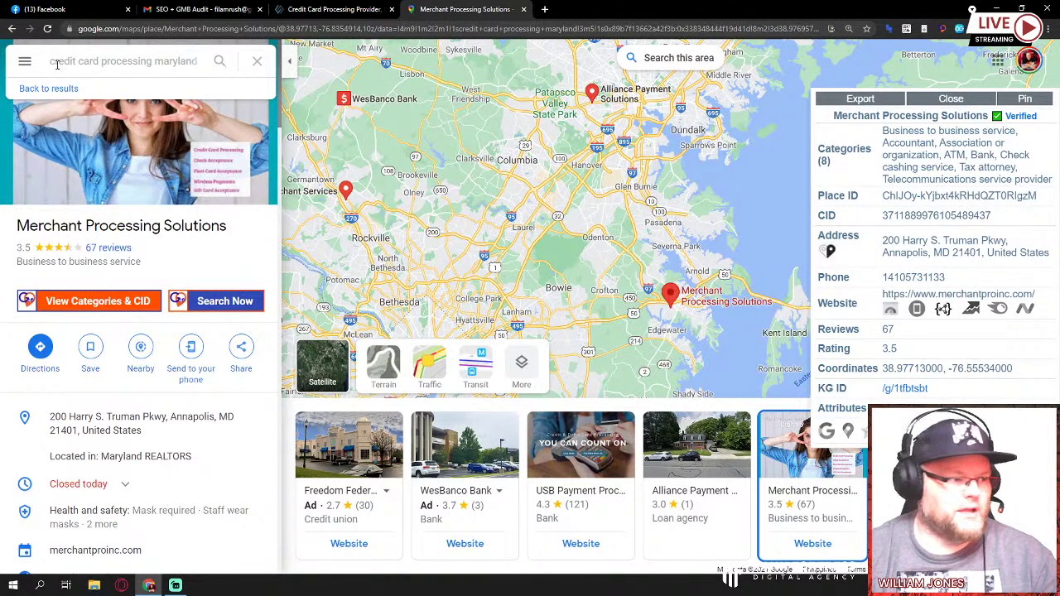
{"action": "left_click", "coordinate": [12, 28]}
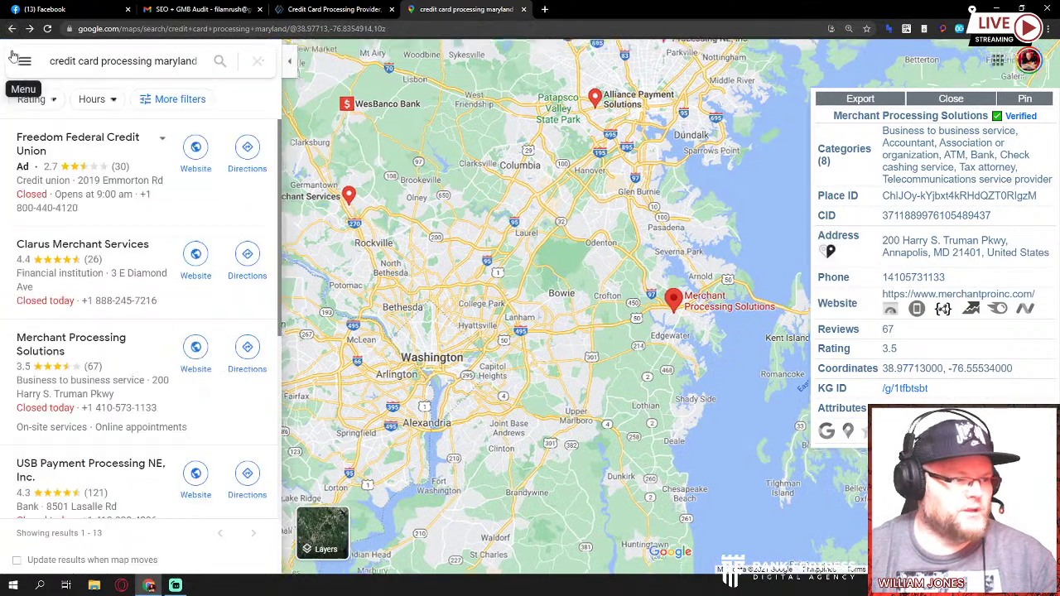
Inspect the East Payment Solutions Inc listing and its category and review details, and return to the search results
{"action": "scroll", "coordinate": [131, 316], "scroll_direction": "down", "scroll_amount": 3}
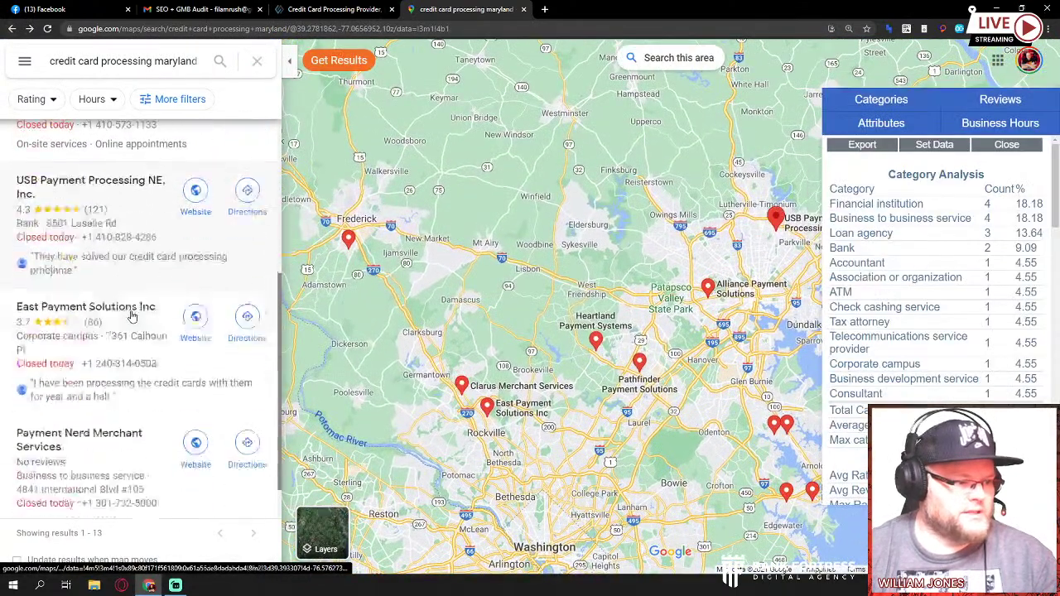
{"action": "left_click", "coordinate": [152, 280]}
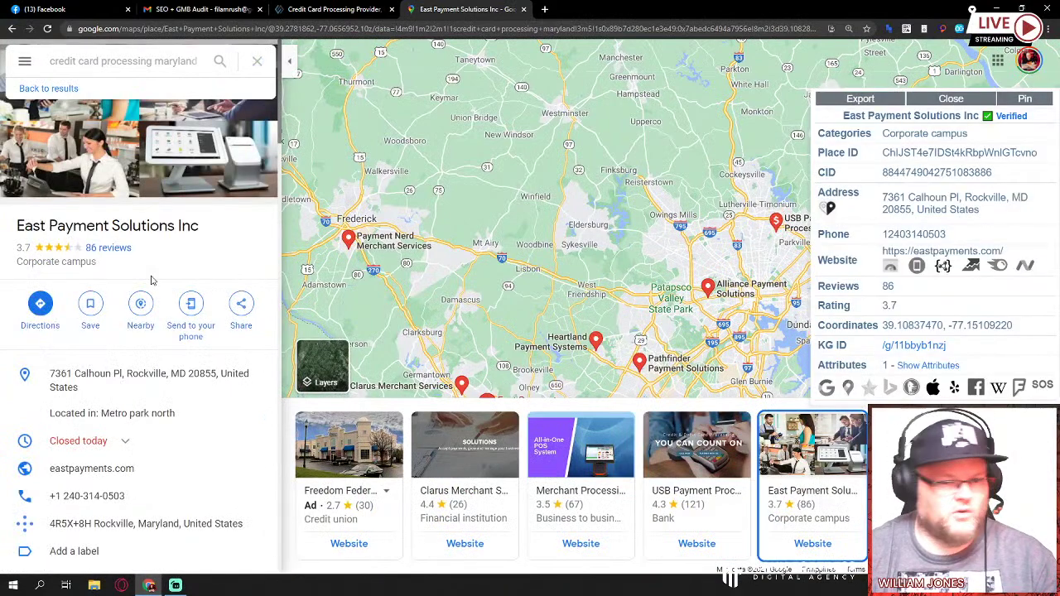
{"action": "left_click", "coordinate": [11, 29]}
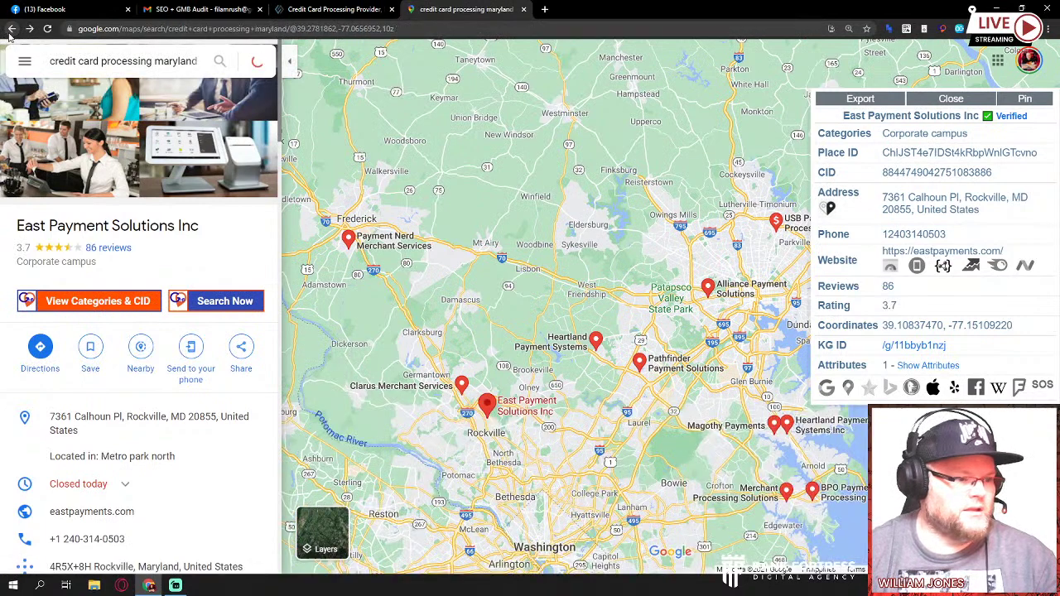
Rerun the Maps search for credit card processing maryland with the query unchanged
{"action": "left_click", "coordinate": [115, 66]}
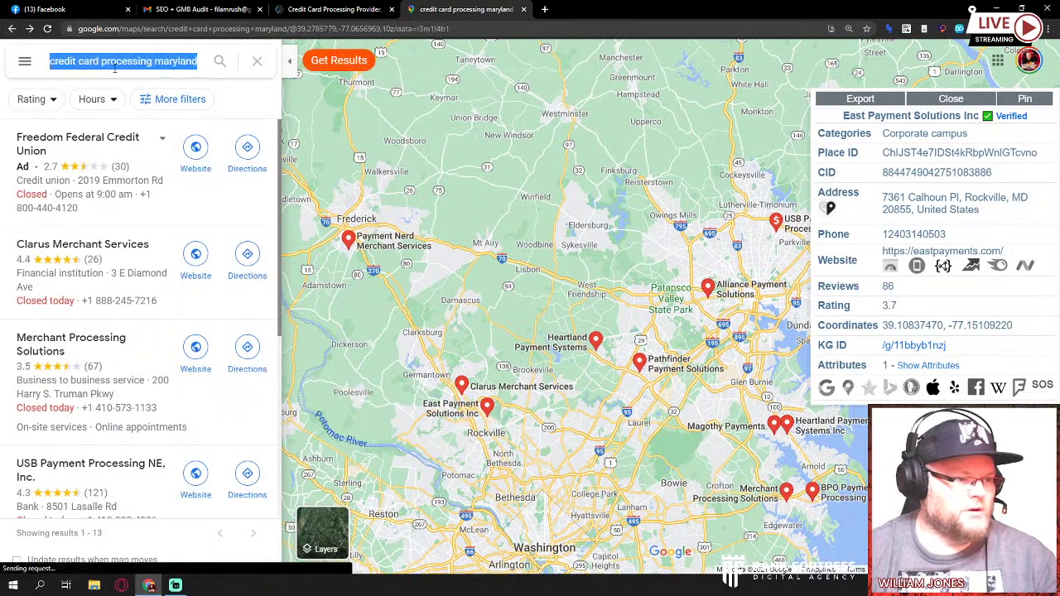
{"action": "left_click", "coordinate": [115, 66]}
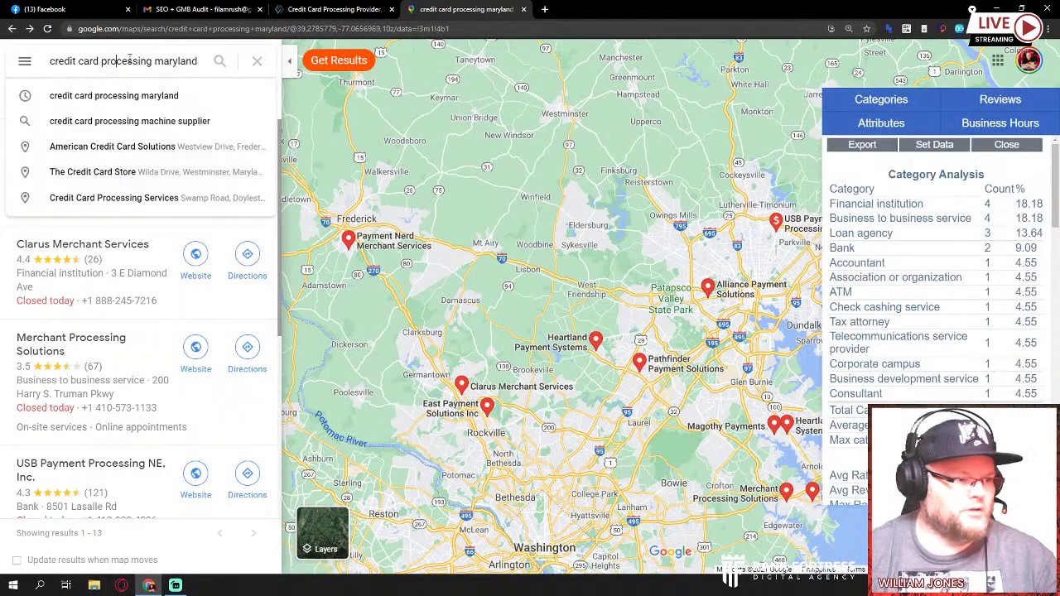
{"action": "double_click", "coordinate": [169, 61]}
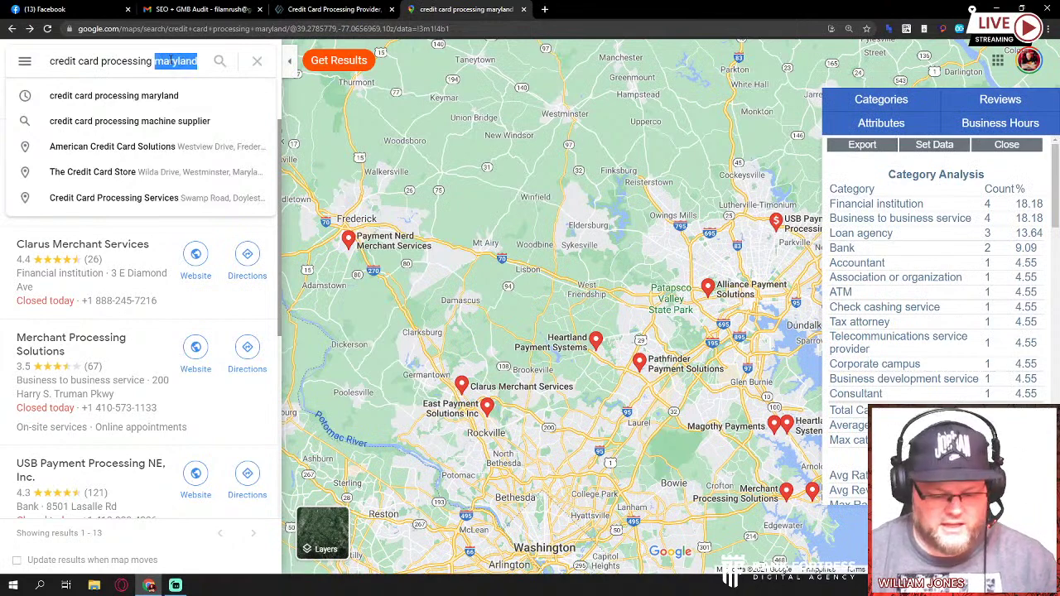
{"action": "key", "text": "Return"}
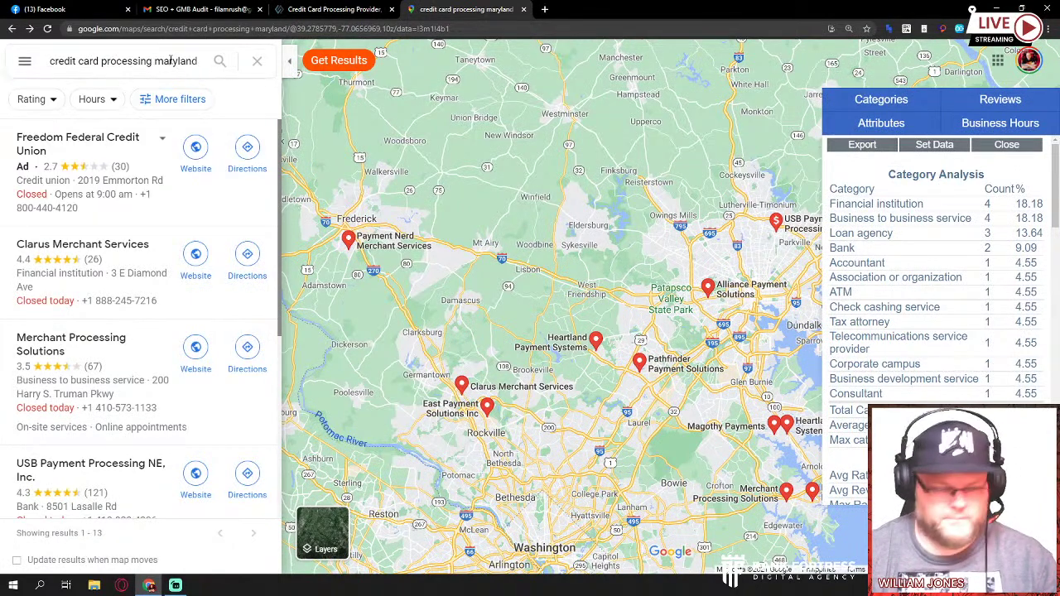
Glance at the usbne.com site and check where USB Payment Processing NE, Inc. ranks among its competitors in the Maps results
{"action": "left_click", "coordinate": [300, 8]}
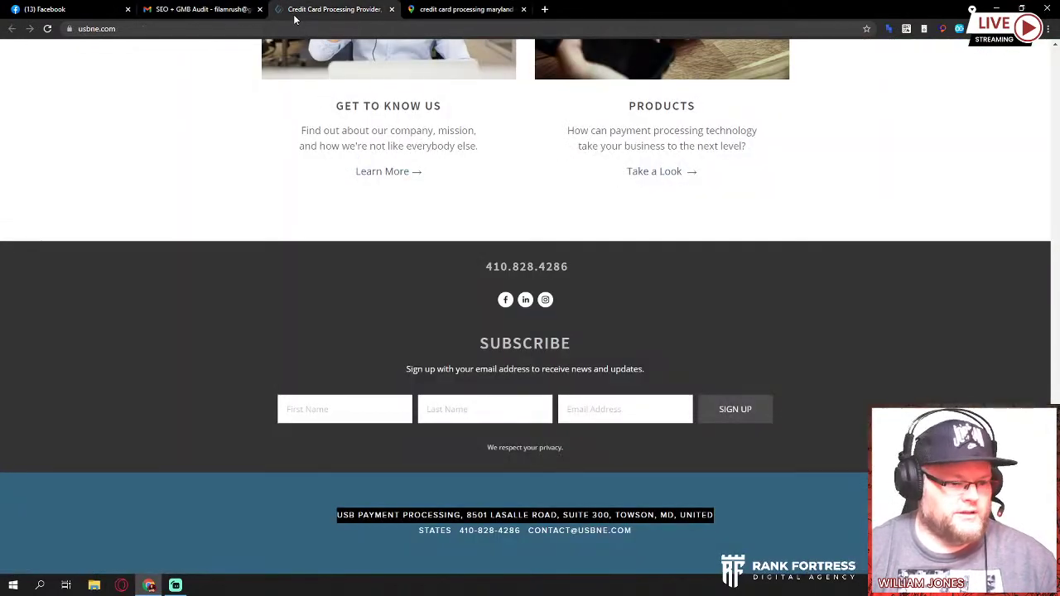
{"action": "left_click", "coordinate": [447, 8]}
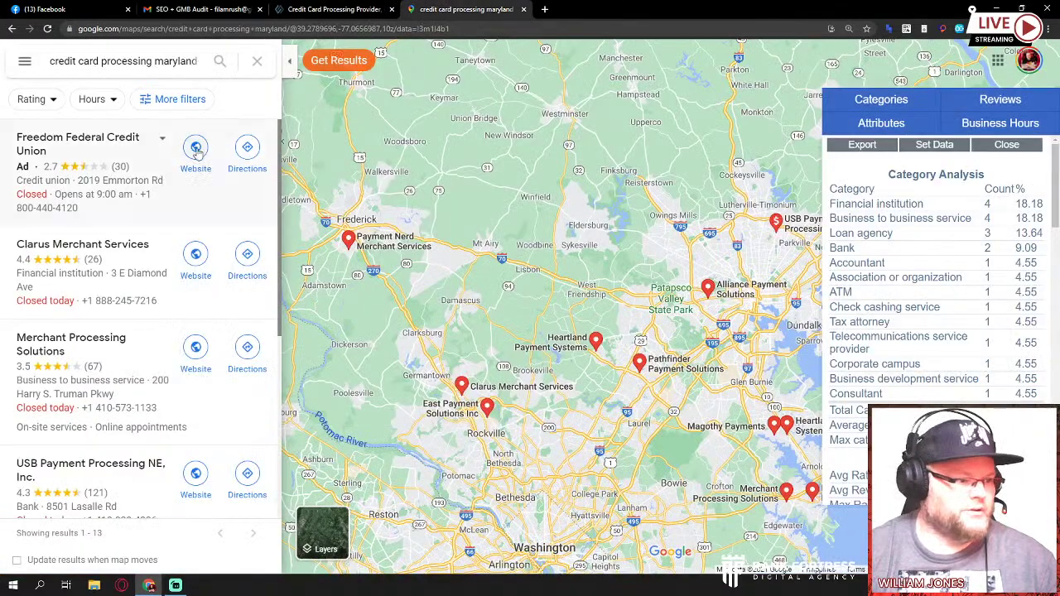
{"action": "scroll", "coordinate": [141, 273], "scroll_direction": "down", "scroll_amount": 3}
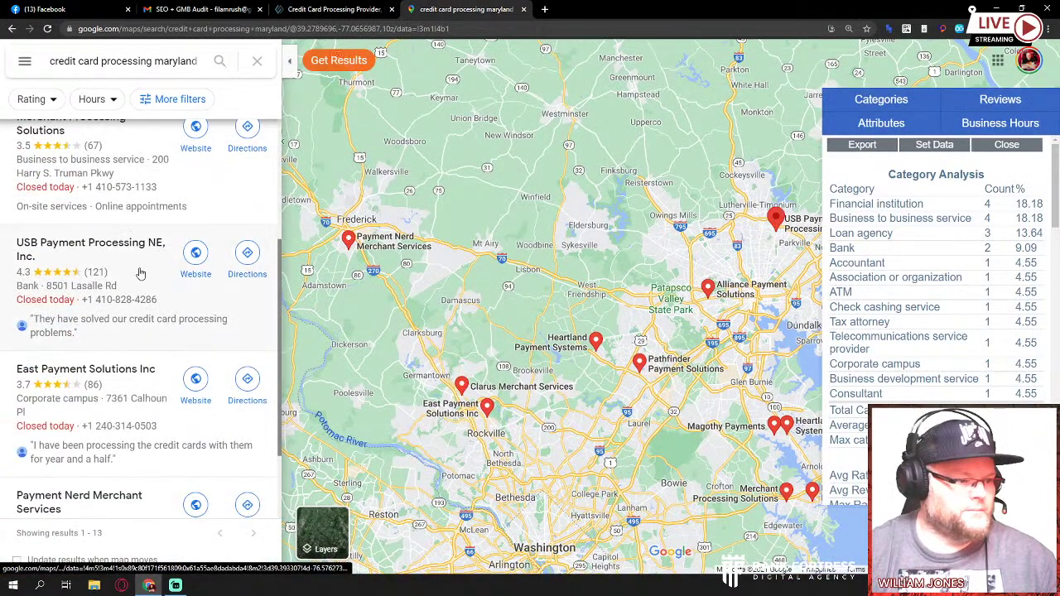
{"action": "scroll", "coordinate": [141, 273], "scroll_direction": "up", "scroll_amount": 3}
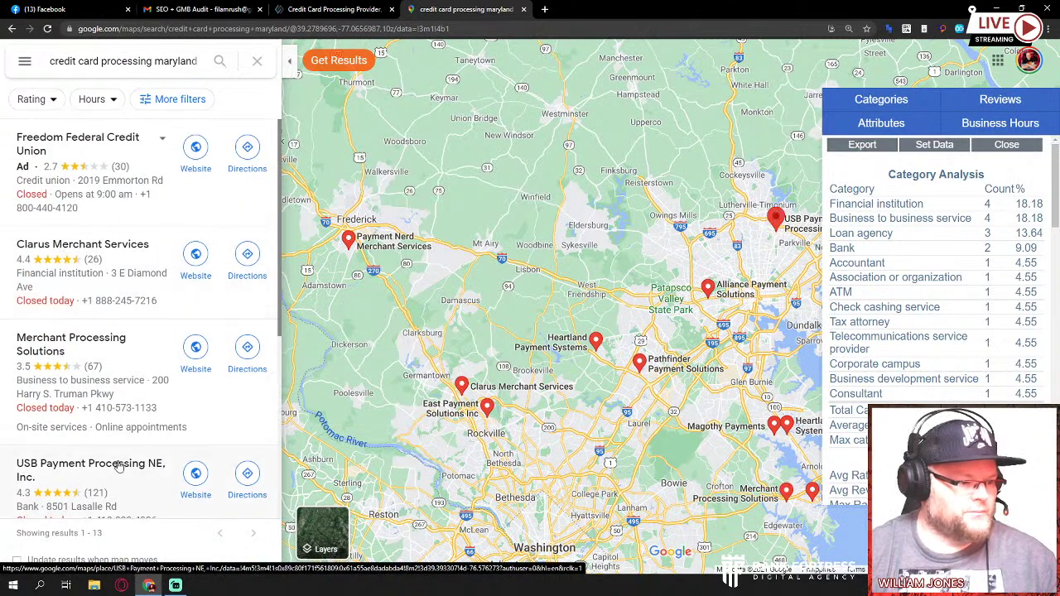
{"action": "scroll", "coordinate": [136, 278], "scroll_direction": "down", "scroll_amount": 1}
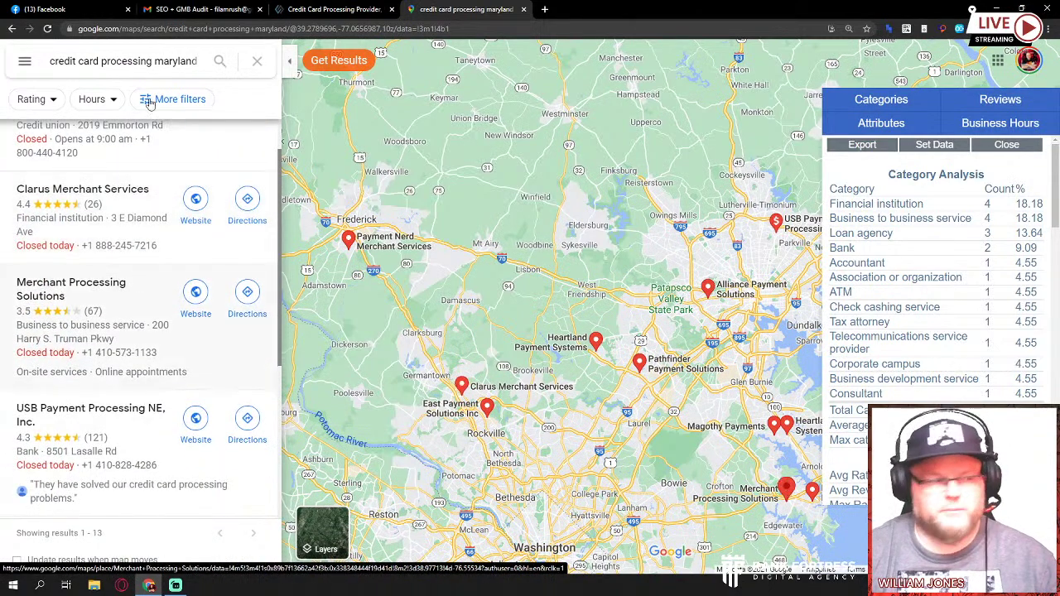
Review the usbne.com home page from header to footer, checking its navigation, headings, service text, calls to action and footer contact details
{"action": "left_click", "coordinate": [339, 8]}
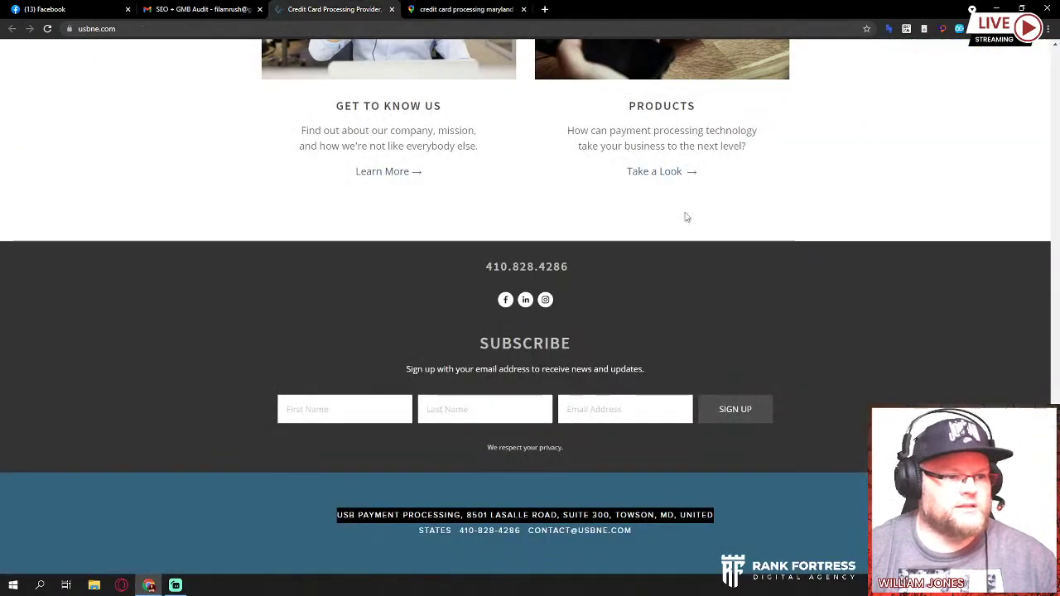
{"action": "scroll", "coordinate": [800, 246], "scroll_direction": "up", "scroll_amount": 8}
{"action": "scroll", "coordinate": [802, 248], "scroll_direction": "up", "scroll_amount": 7}
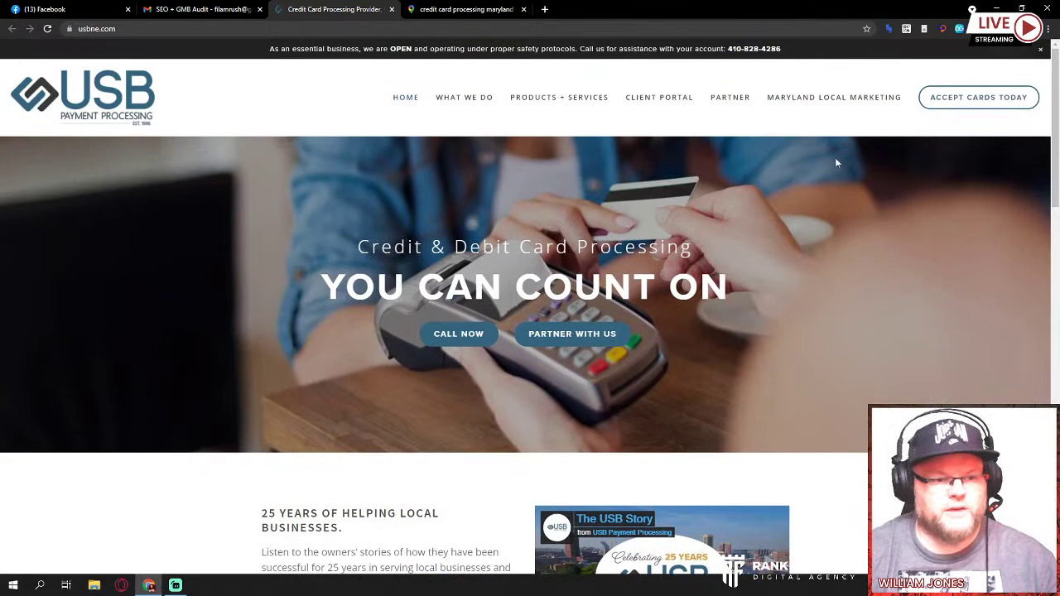
{"action": "scroll", "coordinate": [932, 155], "scroll_direction": "down", "scroll_amount": 7}
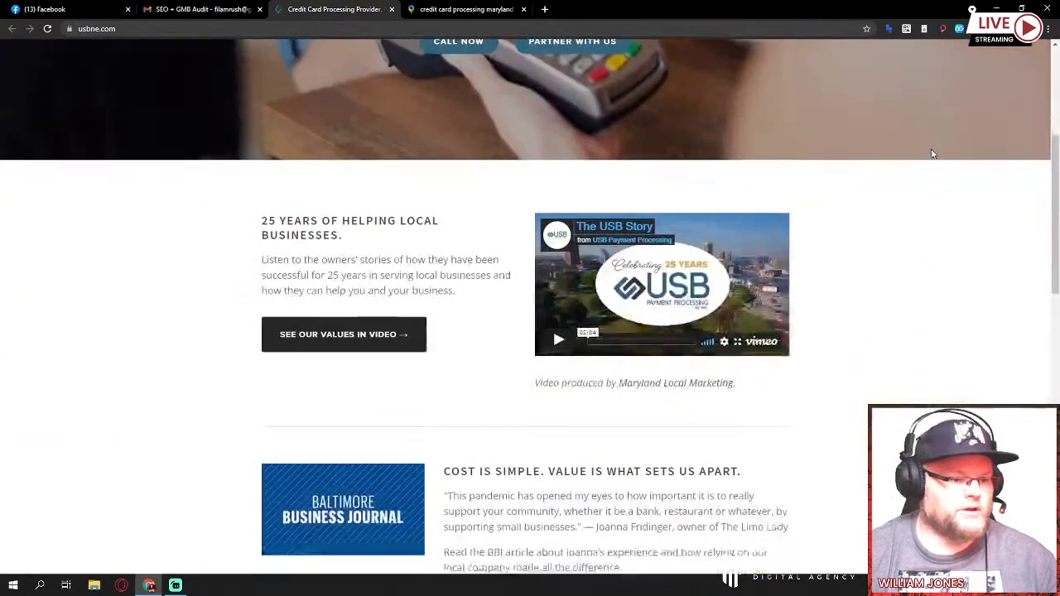
{"action": "scroll", "coordinate": [932, 155], "scroll_direction": "down", "scroll_amount": 7}
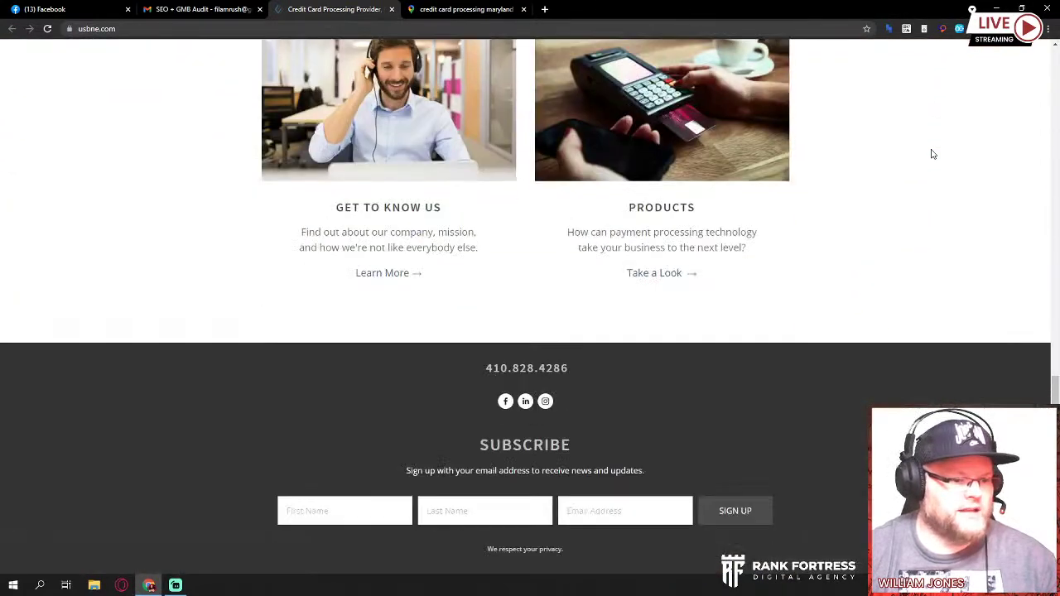
{"action": "scroll", "coordinate": [973, 310], "scroll_direction": "up", "scroll_amount": 7}
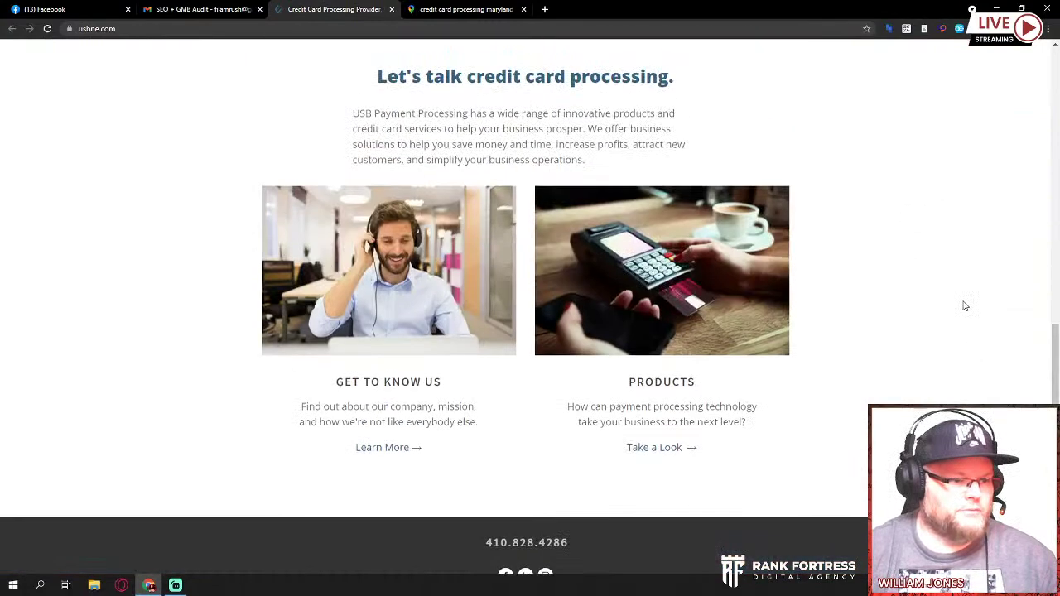
{"action": "scroll", "coordinate": [522, 352], "scroll_direction": "down", "scroll_amount": 4}
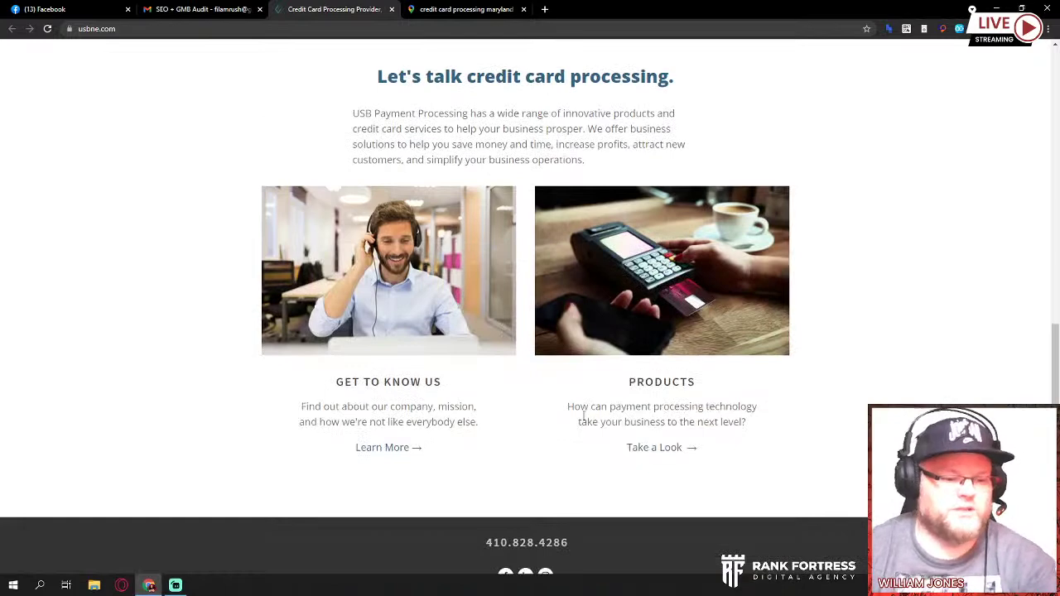
{"action": "scroll", "coordinate": [584, 416], "scroll_direction": "down", "scroll_amount": 3}
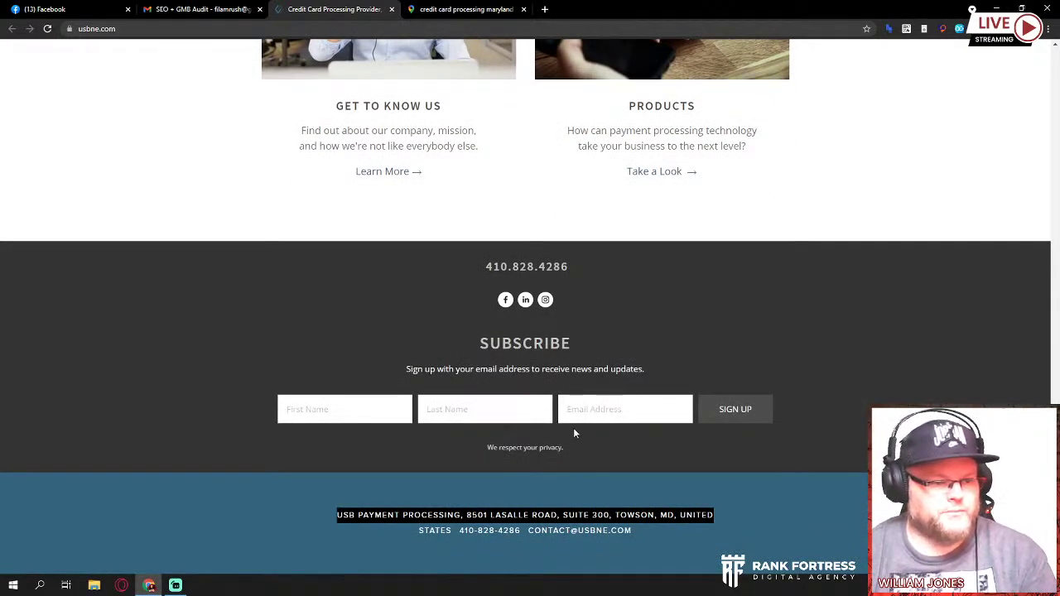
{"action": "scroll", "coordinate": [576, 429], "scroll_direction": "up", "scroll_amount": 4}
{"action": "scroll", "coordinate": [582, 430], "scroll_direction": "up", "scroll_amount": 10}
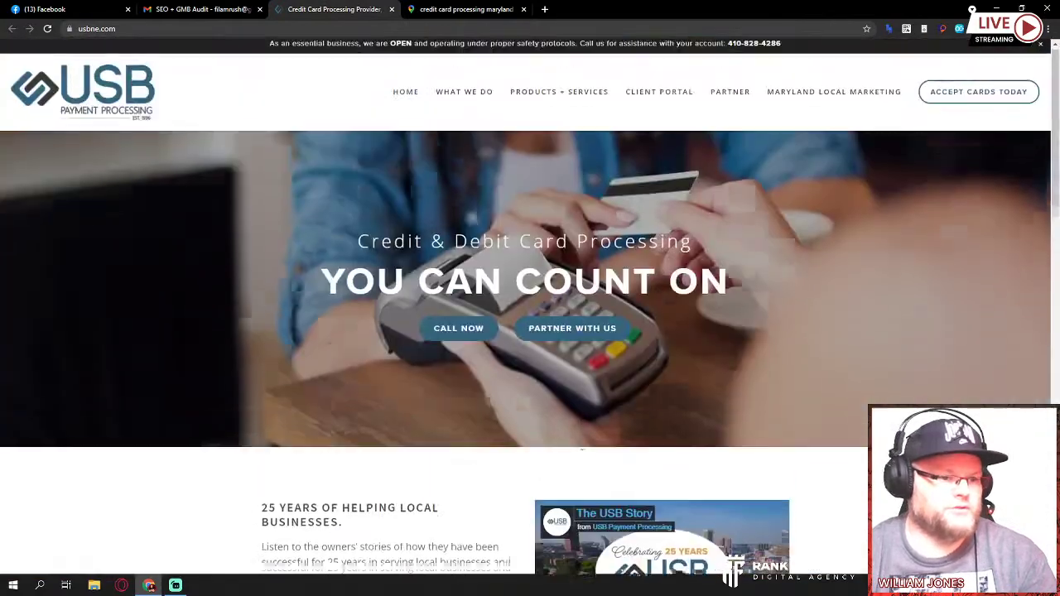
{"action": "scroll", "coordinate": [838, 442], "scroll_direction": "down", "scroll_amount": 8}
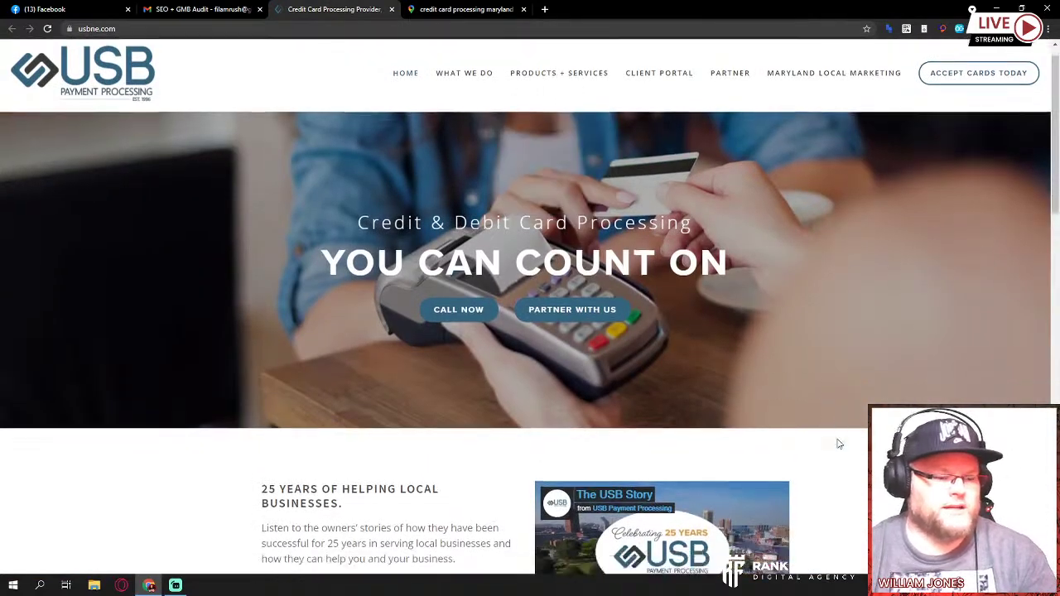
{"action": "scroll", "coordinate": [837, 442], "scroll_direction": "up", "scroll_amount": 8}
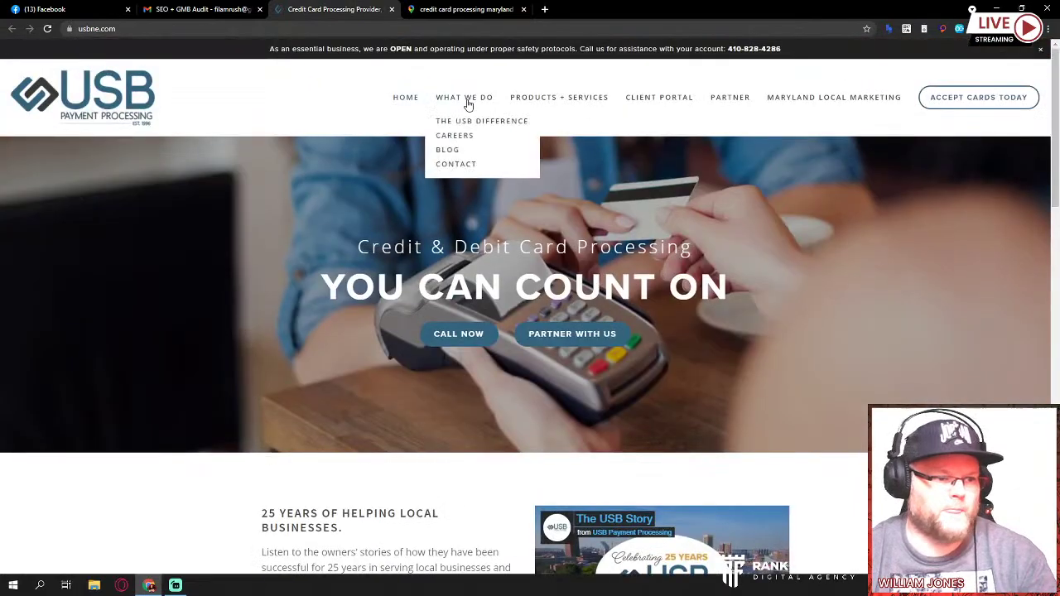
Open The USB Difference page on usbne.com and look through its company history, achievements and testimonial content
{"action": "left_click", "coordinate": [464, 121]}
{"action": "scroll", "coordinate": [754, 334], "scroll_direction": "down", "scroll_amount": 13}
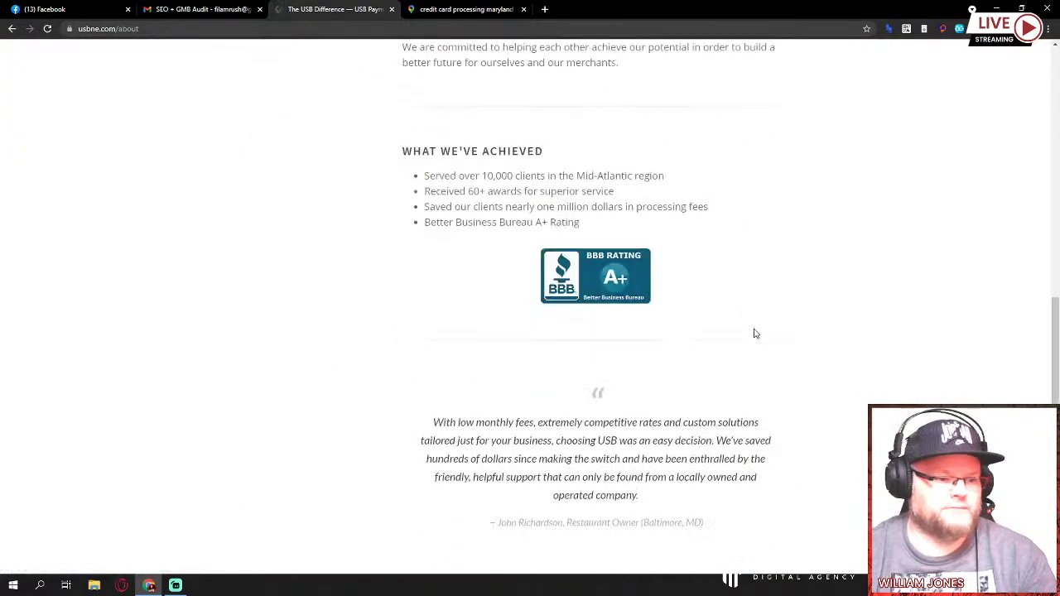
{"action": "scroll", "coordinate": [755, 329], "scroll_direction": "up", "scroll_amount": 13}
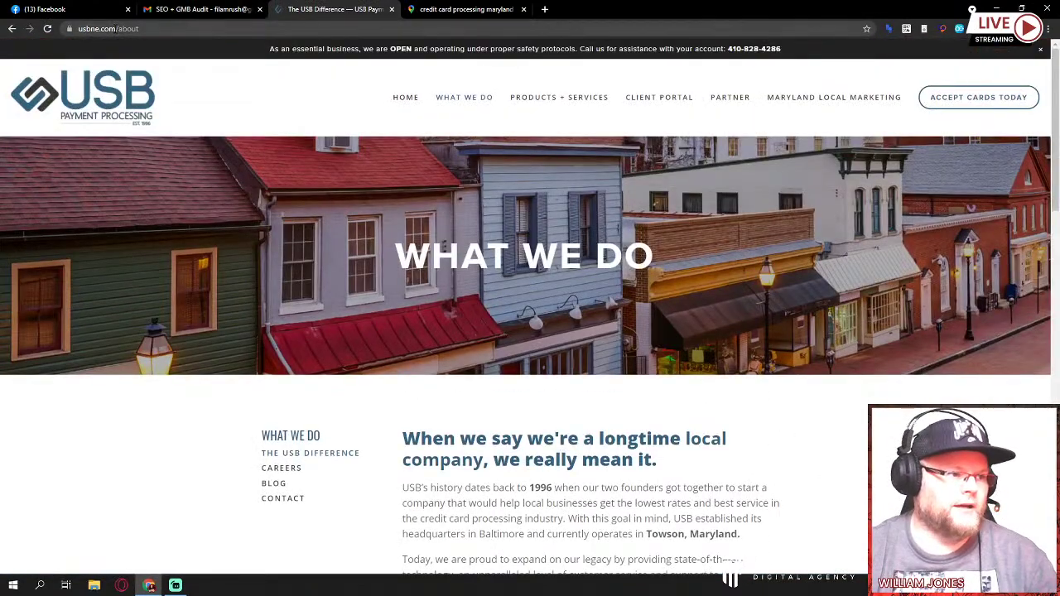
{"action": "left_click_drag", "start_coordinate": [159, 29], "coordinate": [62, 42]}
{"action": "left_click", "coordinate": [4, 585]}
{"action": "type", "text": "aud"}
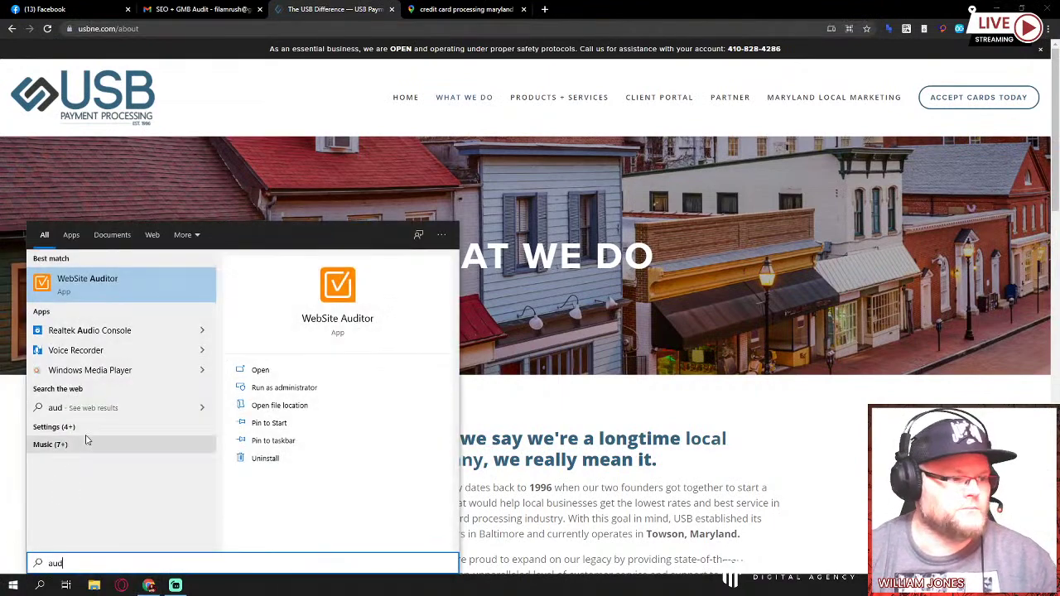
{"action": "left_click", "coordinate": [114, 290]}
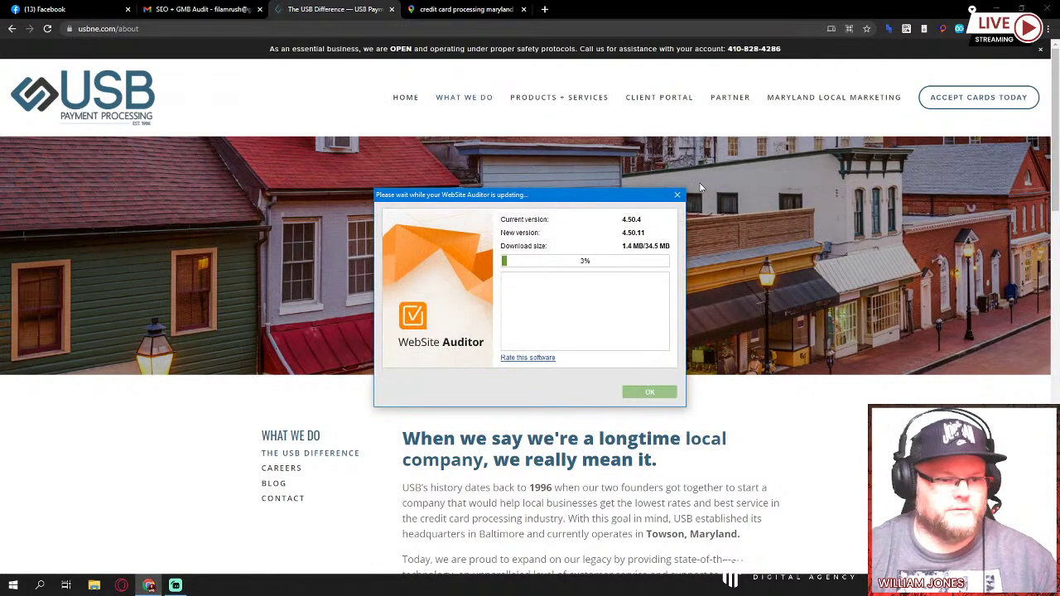
{"action": "left_click", "coordinate": [677, 195]}
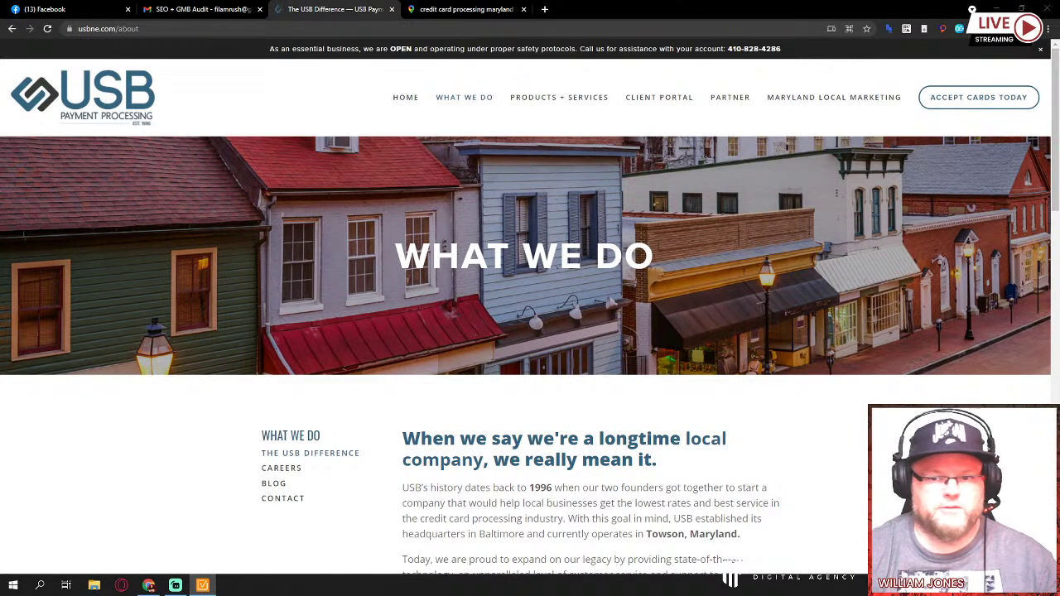
{"action": "key", "text": "alt+Tab"}
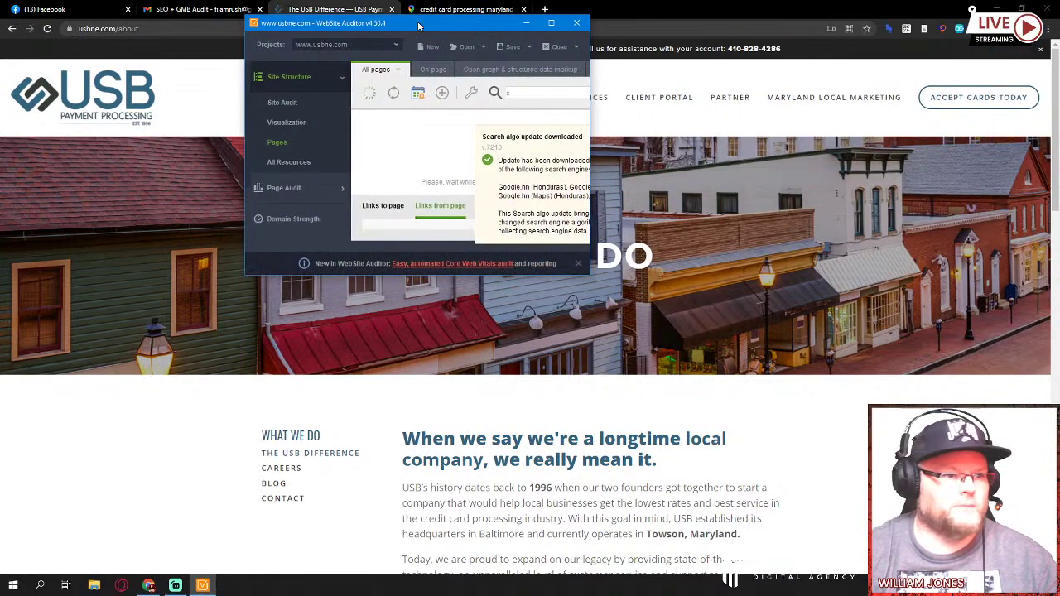
Maximize the WebSite Auditor window, switch to Chrome and open link-assistant.com in a new tab
{"action": "double_click", "coordinate": [550, 22]}
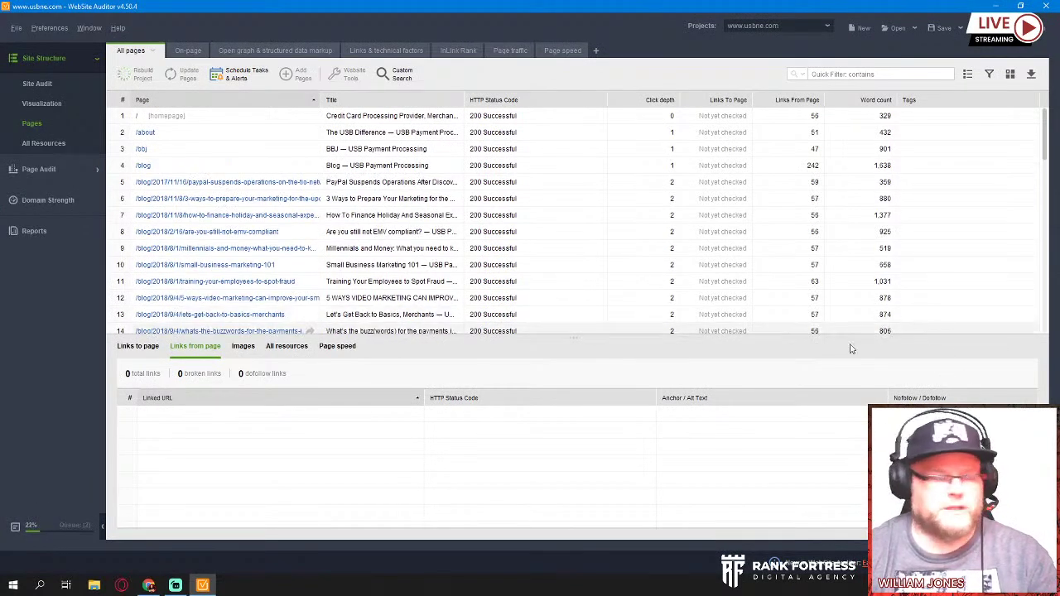
{"action": "left_click", "coordinate": [148, 586]}
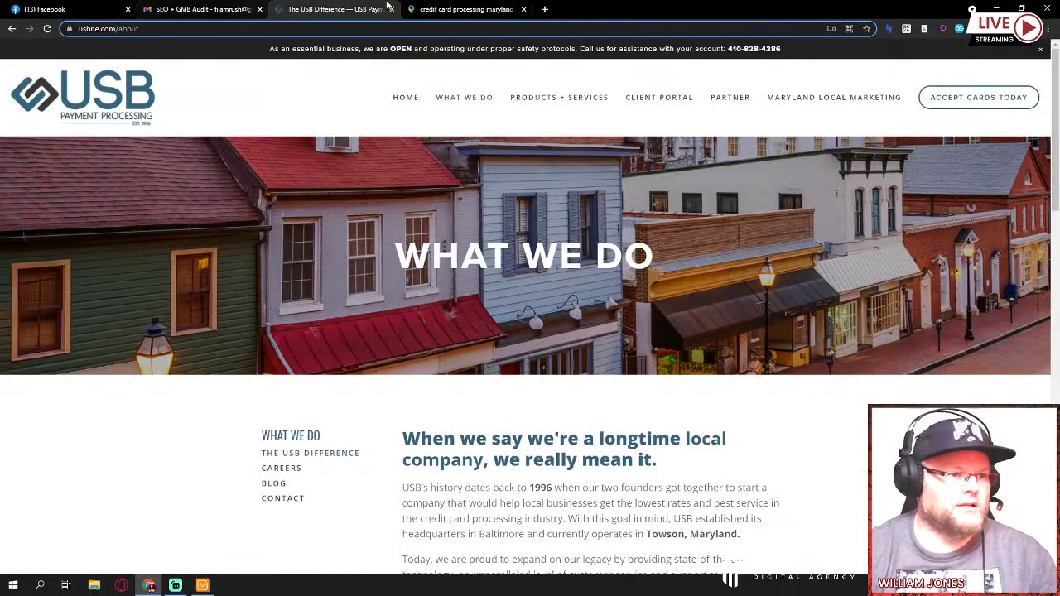
{"action": "left_click", "coordinate": [544, 10]}
{"action": "type", "text": "link0"}
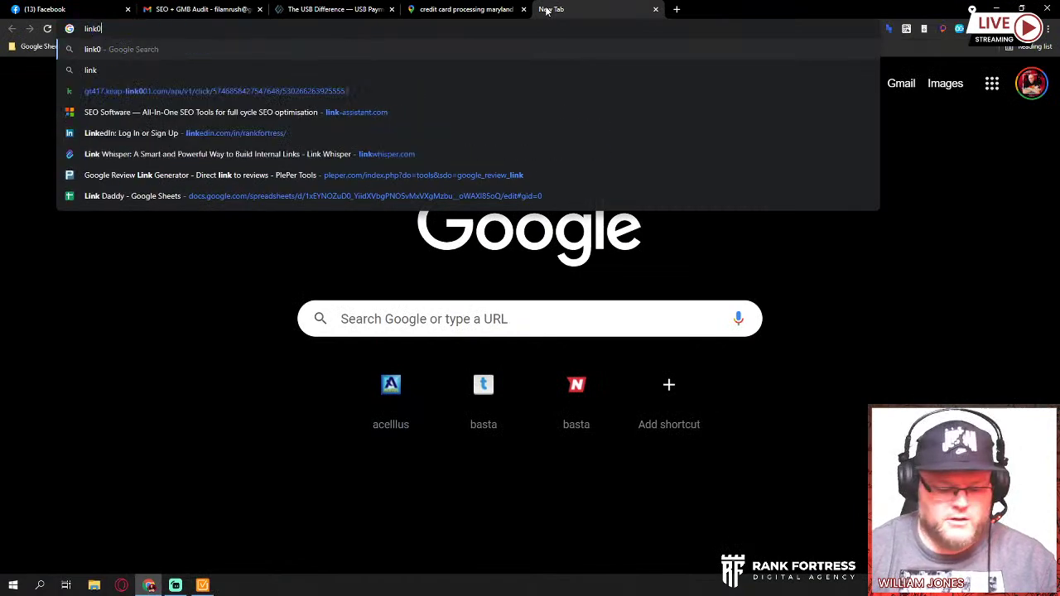
{"action": "key", "text": "BackSpace"}
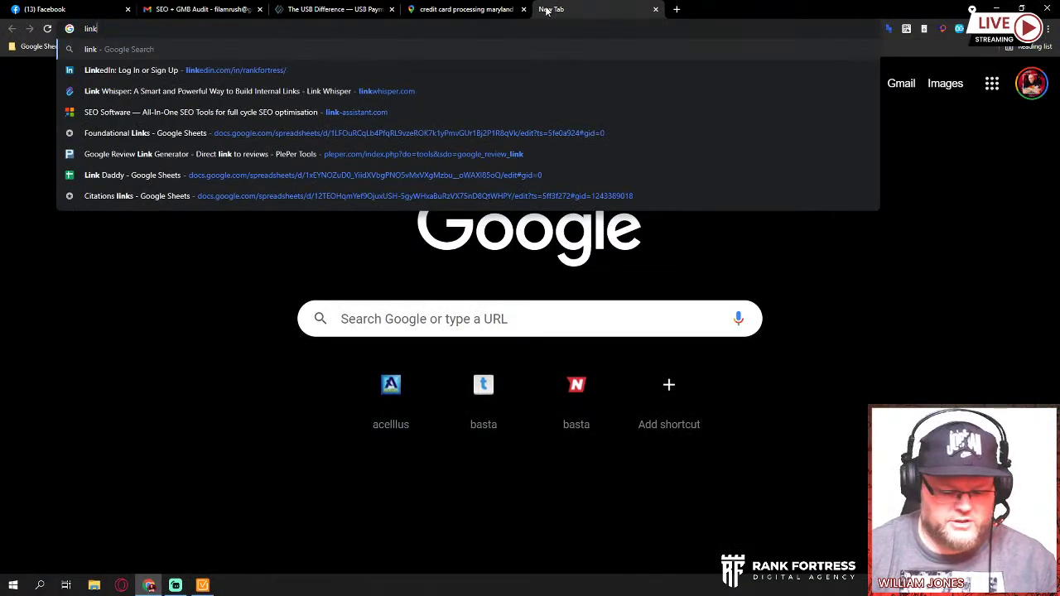
{"action": "type", "text": "-as"}
{"action": "key", "text": "Return"}
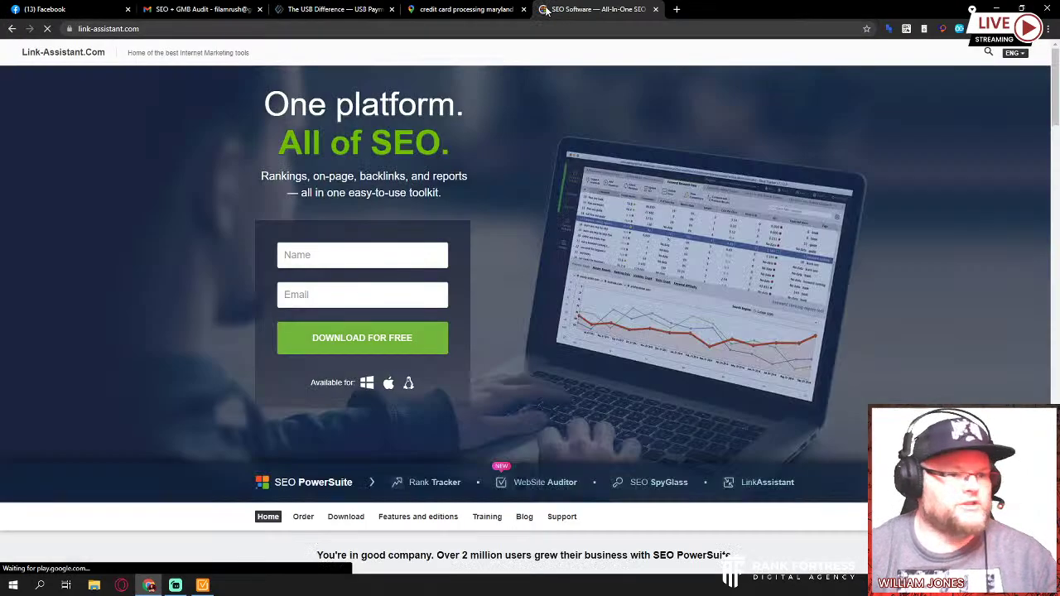
Look over the SEO PowerSuite home page and its license prices, close the page and return to WebSite Auditor
{"action": "scroll", "coordinate": [691, 369], "scroll_direction": "down", "scroll_amount": 4}
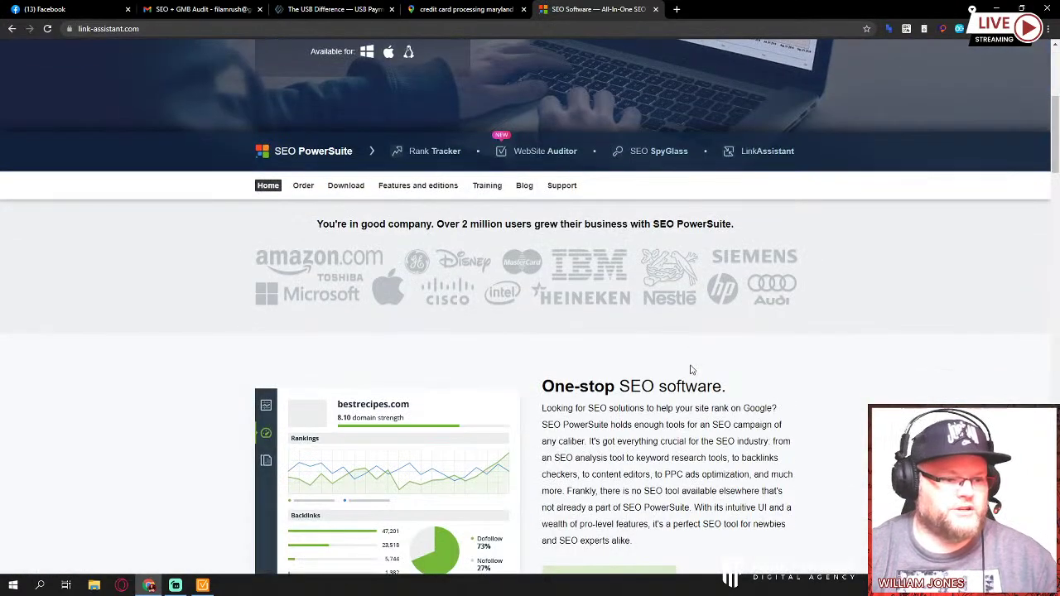
{"action": "scroll", "coordinate": [690, 365], "scroll_direction": "up", "scroll_amount": 4}
{"action": "scroll", "coordinate": [501, 350], "scroll_direction": "down", "scroll_amount": 2}
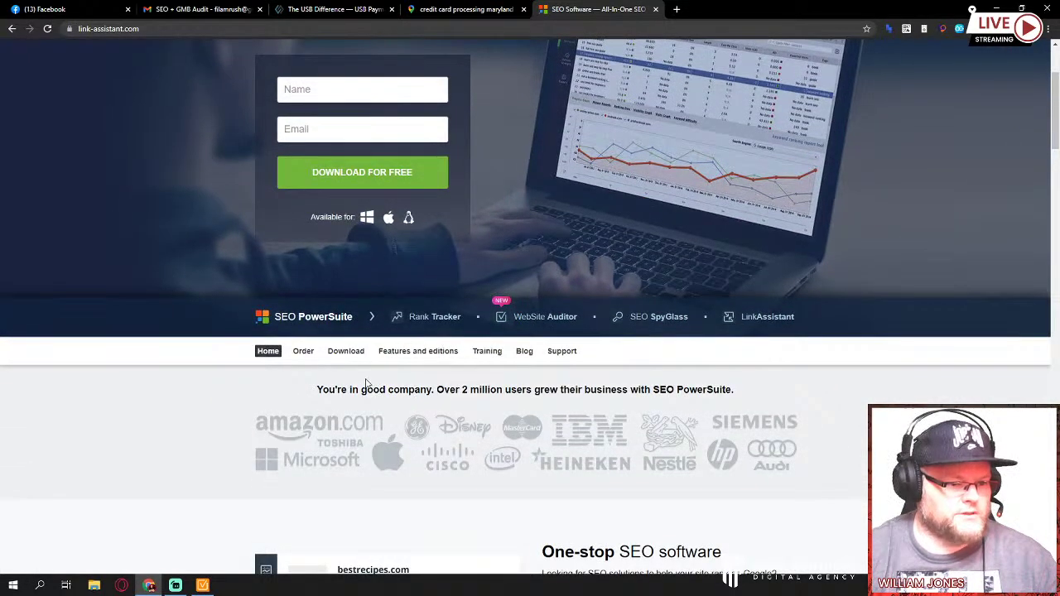
{"action": "left_click", "coordinate": [298, 355]}
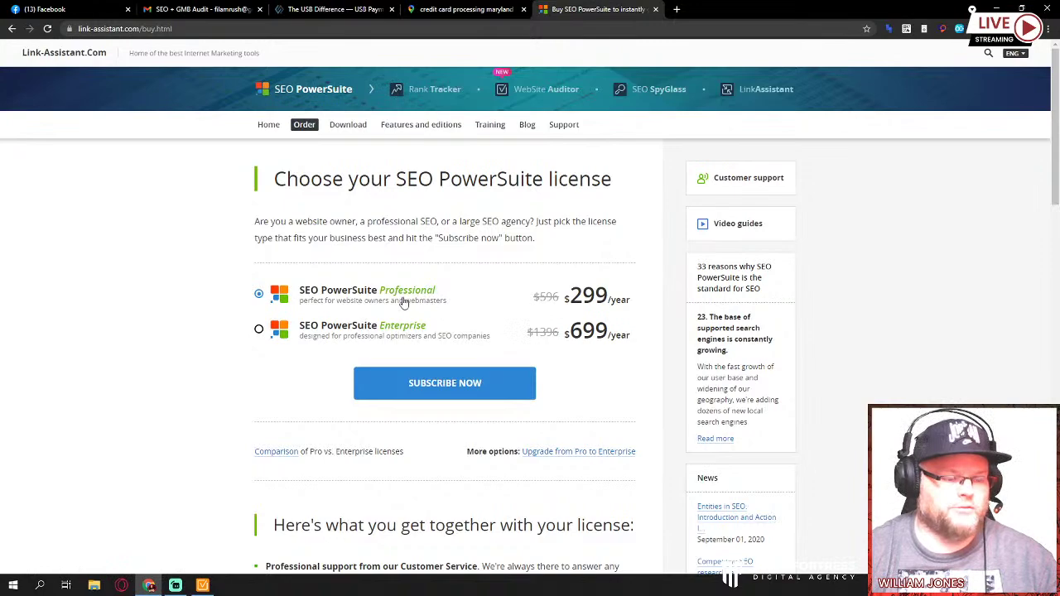
{"action": "left_click", "coordinate": [655, 10]}
{"action": "left_click", "coordinate": [998, 8]}
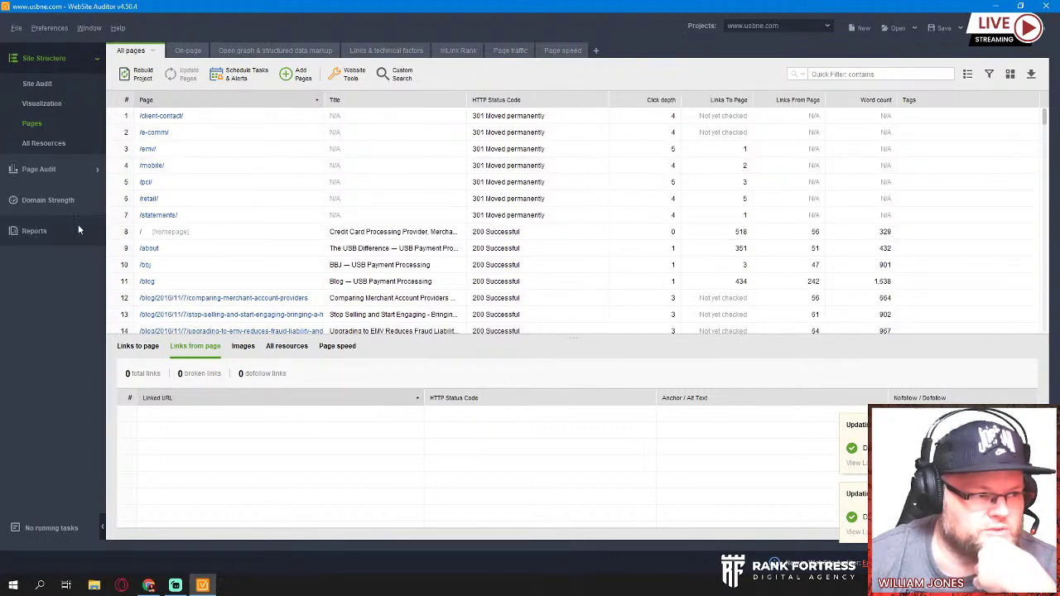
Open the Site Audit (Summary) report for usbne.com and review its indexing, redirect, technical, URL, link, image and on-page sections
{"action": "left_click", "coordinate": [56, 237]}
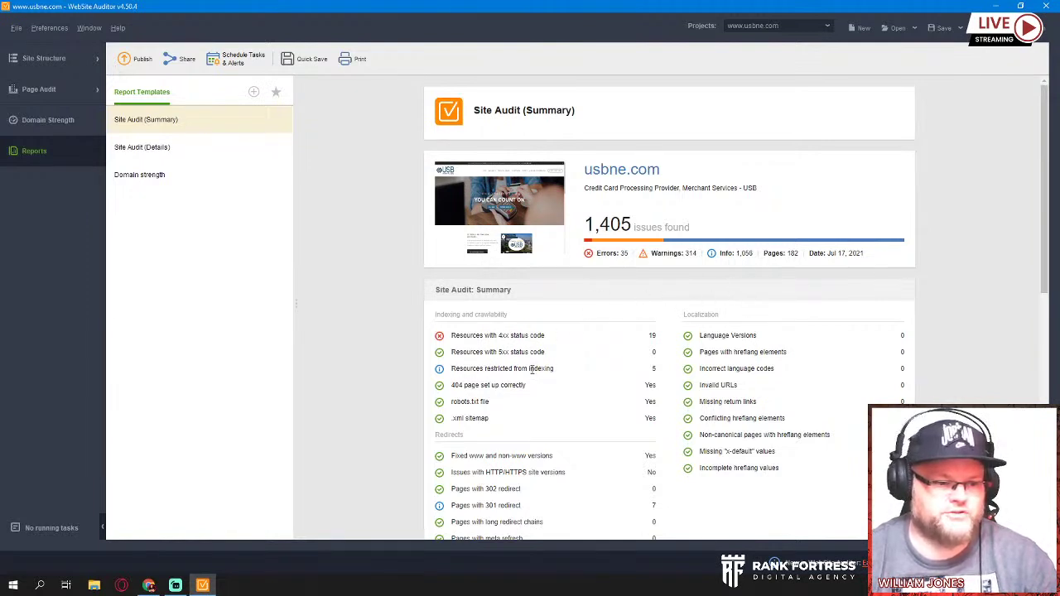
{"action": "scroll", "coordinate": [532, 371], "scroll_direction": "down", "scroll_amount": 3}
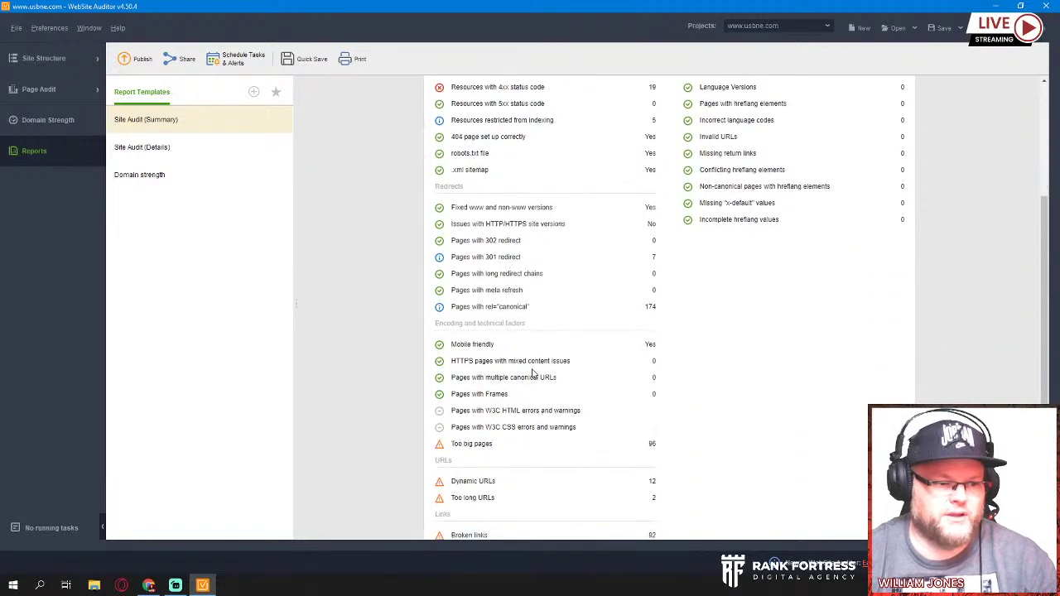
{"action": "scroll", "coordinate": [644, 280], "scroll_direction": "down", "scroll_amount": 1}
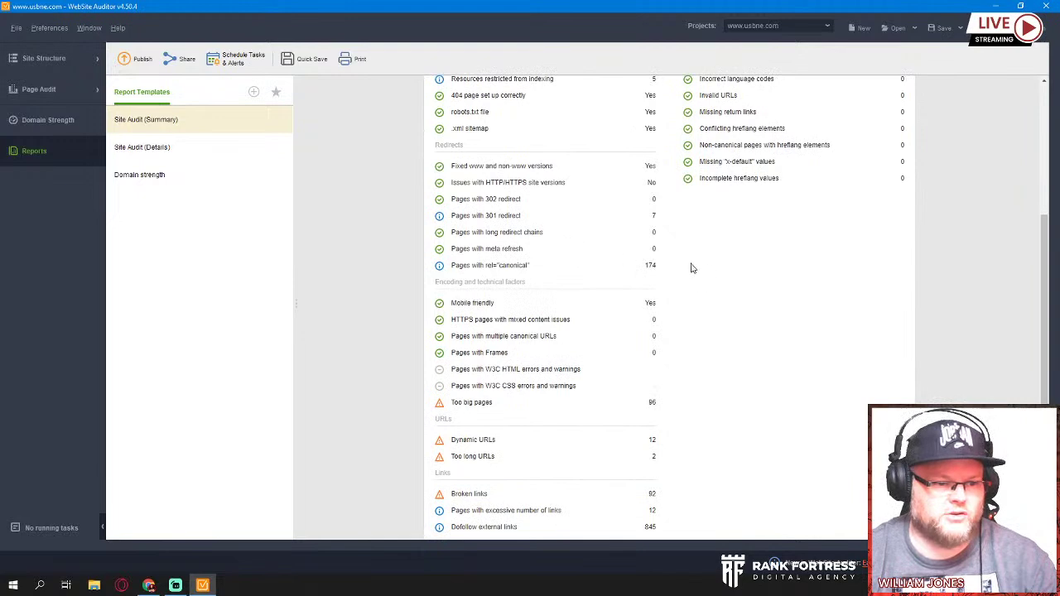
{"action": "scroll", "coordinate": [770, 307], "scroll_direction": "down", "scroll_amount": 1}
{"action": "scroll", "coordinate": [770, 307], "scroll_direction": "down", "scroll_amount": 1}
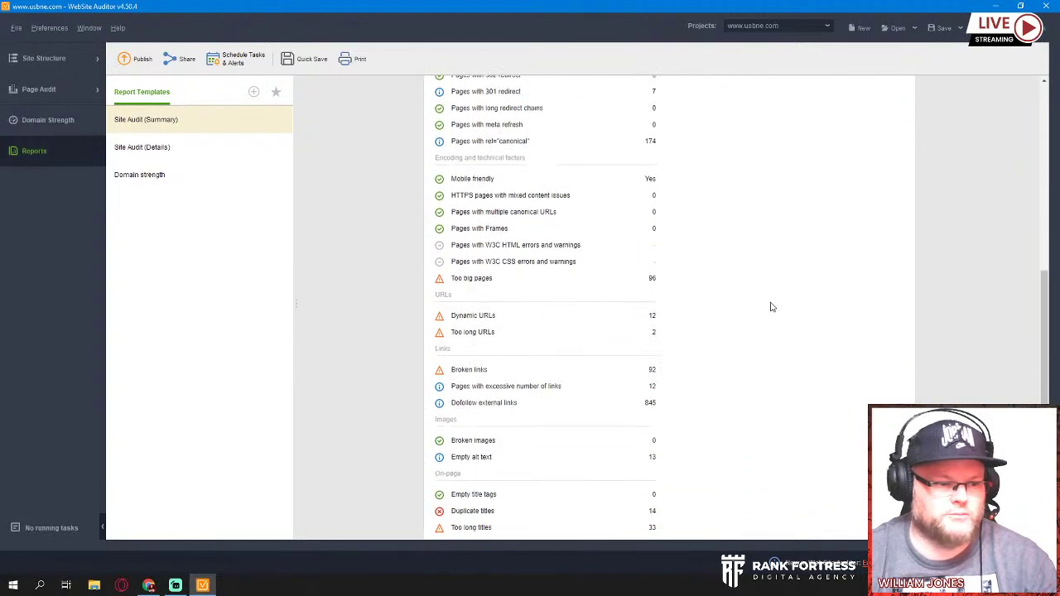
{"action": "scroll", "coordinate": [771, 308], "scroll_direction": "down", "scroll_amount": 1}
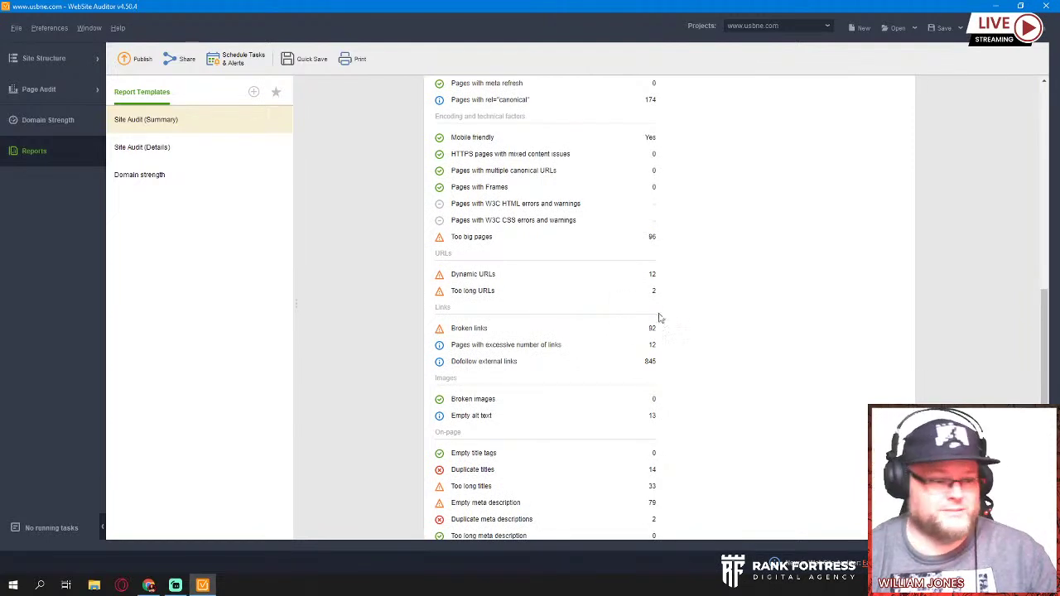
{"action": "scroll", "coordinate": [752, 371], "scroll_direction": "down", "scroll_amount": 2}
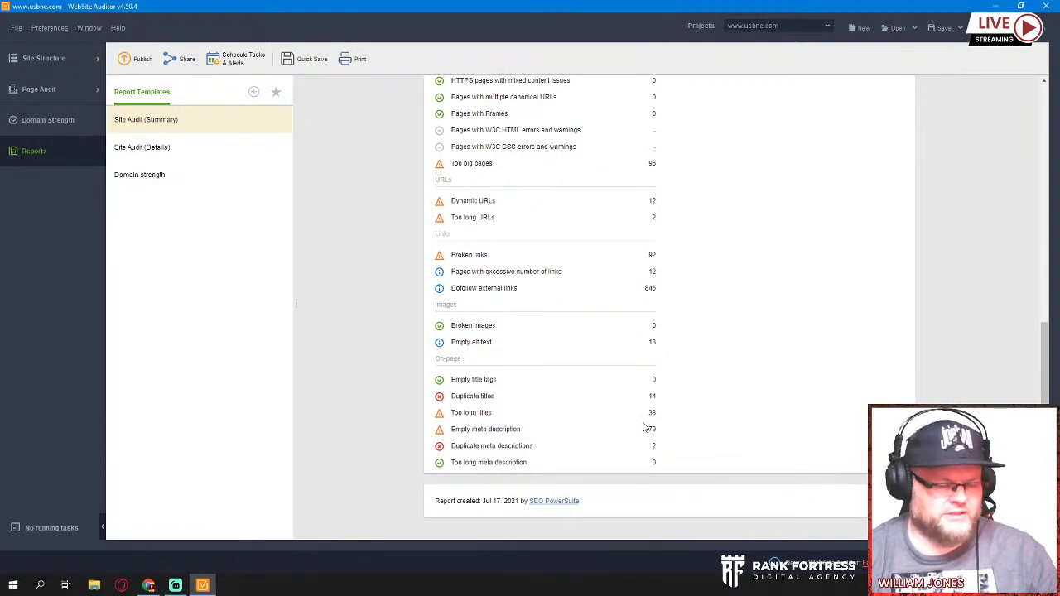
{"action": "scroll", "coordinate": [647, 375], "scroll_direction": "up", "scroll_amount": 10}
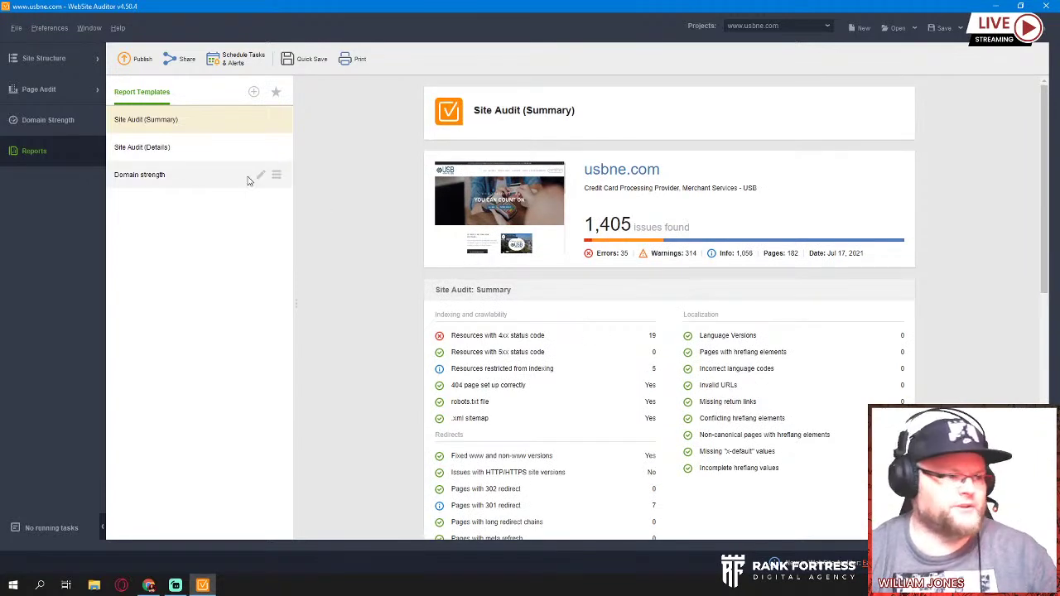
Publish the Site Audit (Details) report as a PDF using the Save to your hard drive profile, and minimize WebSite Auditor
{"action": "left_click", "coordinate": [213, 155]}
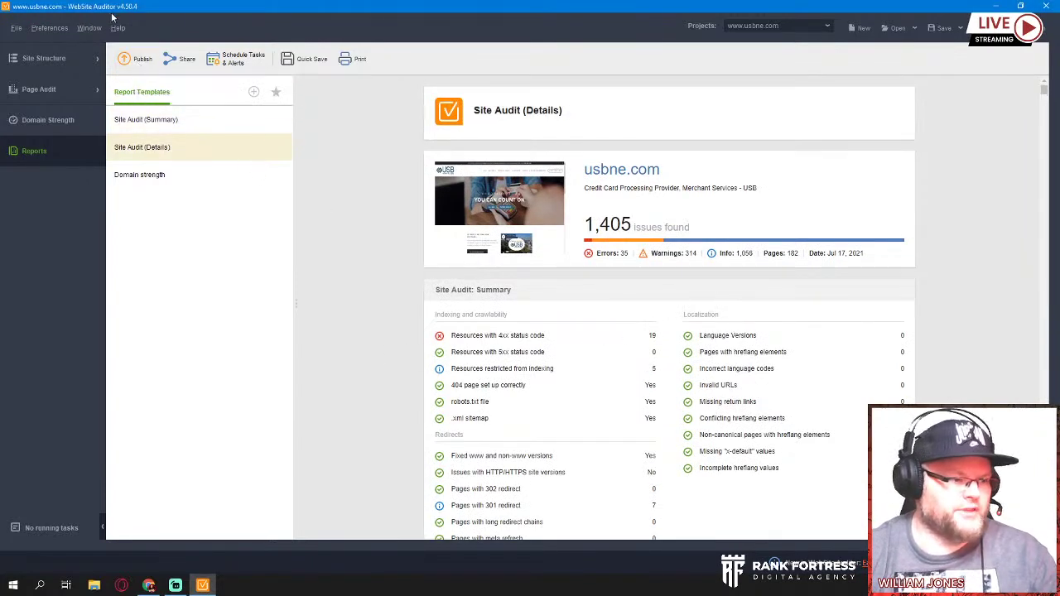
{"action": "left_click", "coordinate": [137, 60]}
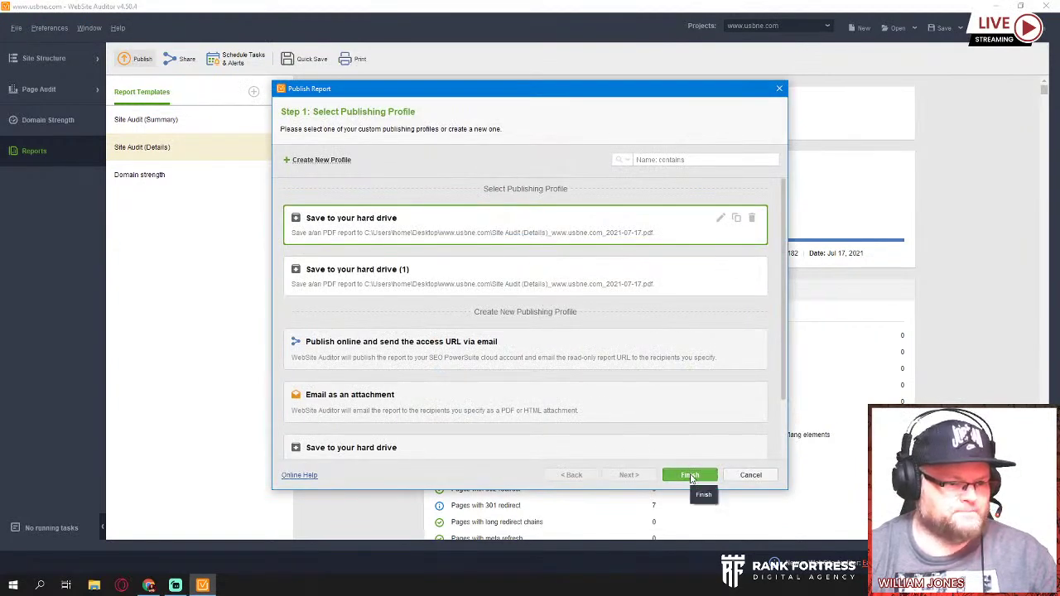
{"action": "left_click", "coordinate": [692, 478]}
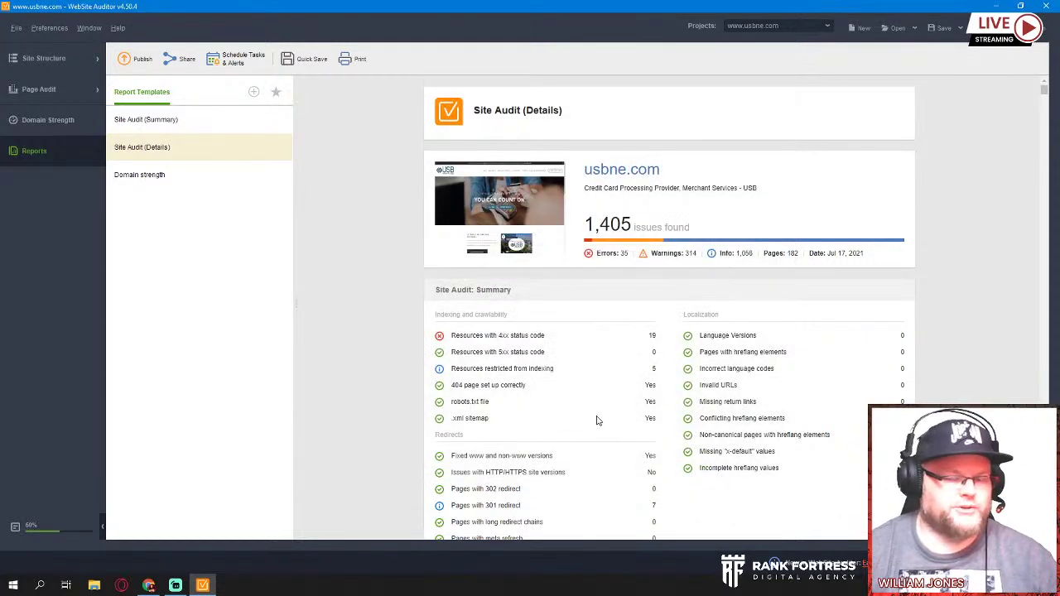
{"action": "left_click", "coordinate": [994, 6]}
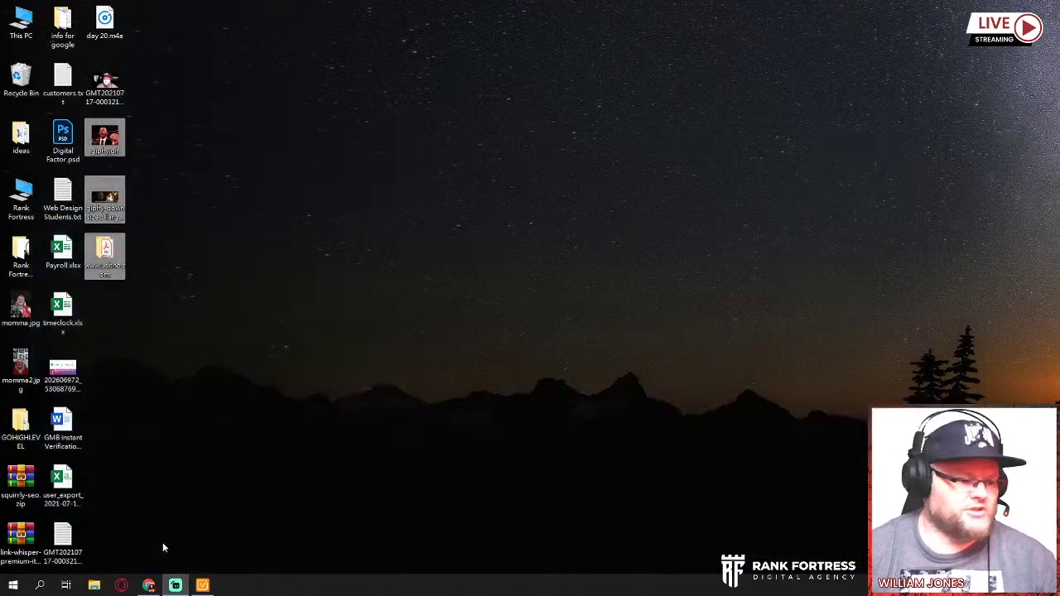
Switch to Chrome, return to the "credit card processing maryland" Maps results and open the USB Payment Processing NE, Inc. listing
{"action": "left_click", "coordinate": [153, 586]}
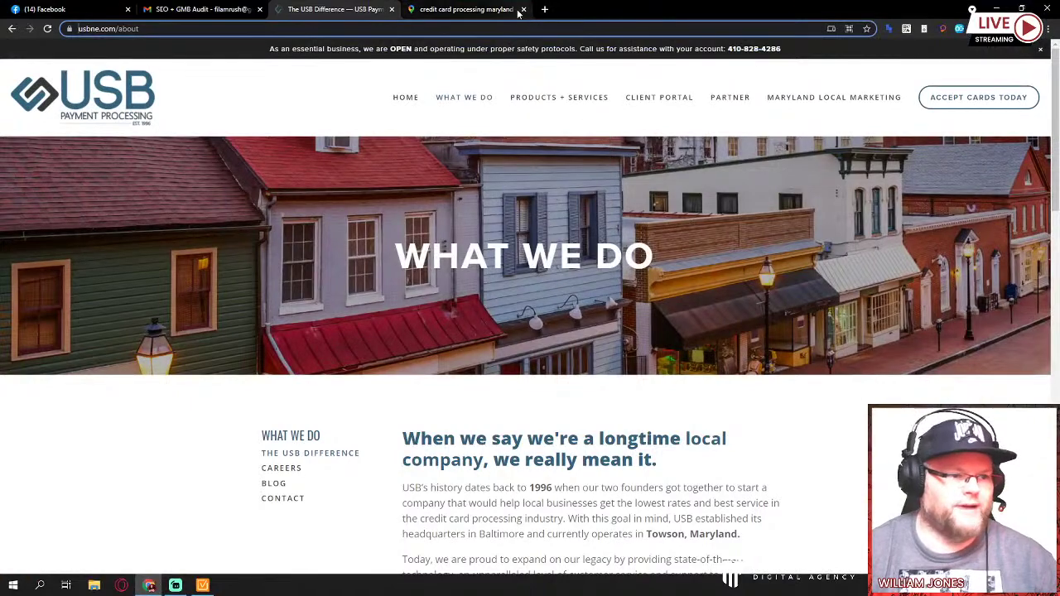
{"action": "left_click", "coordinate": [469, 10]}
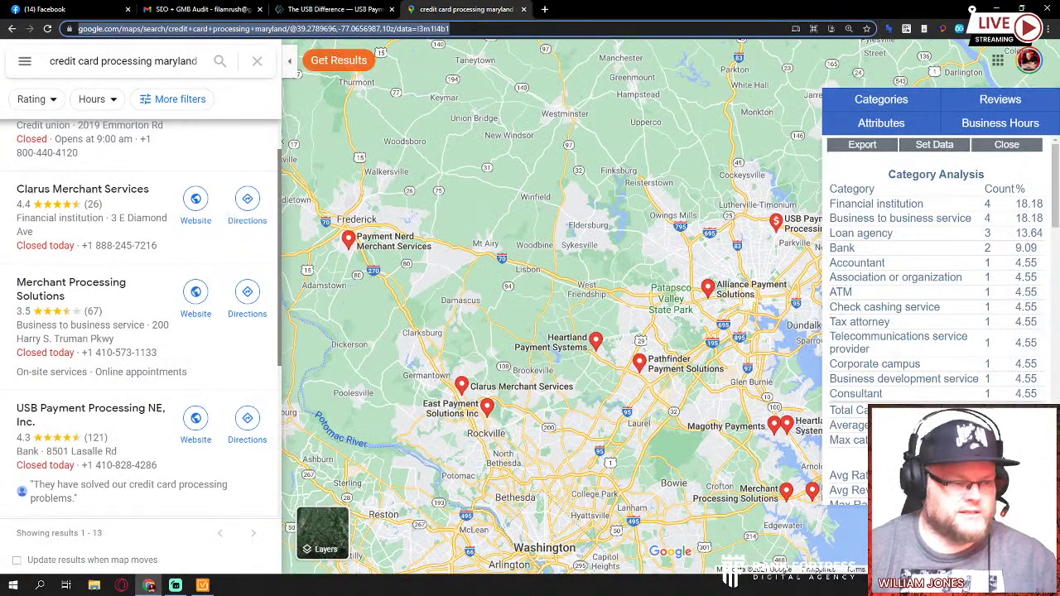
{"action": "scroll", "coordinate": [203, 349], "scroll_direction": "up", "scroll_amount": 1}
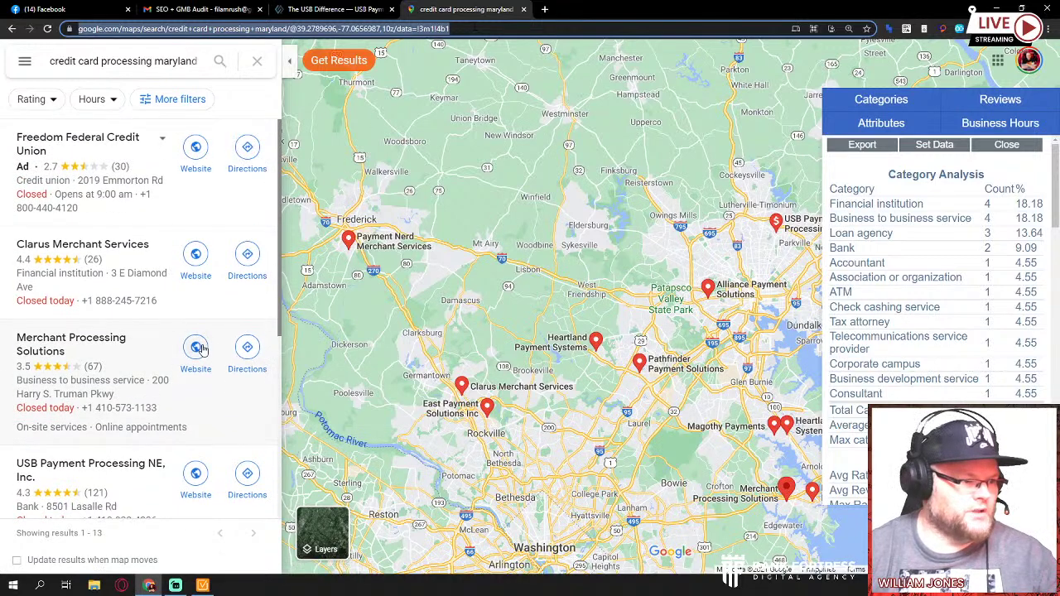
{"action": "scroll", "coordinate": [203, 350], "scroll_direction": "down", "scroll_amount": 3}
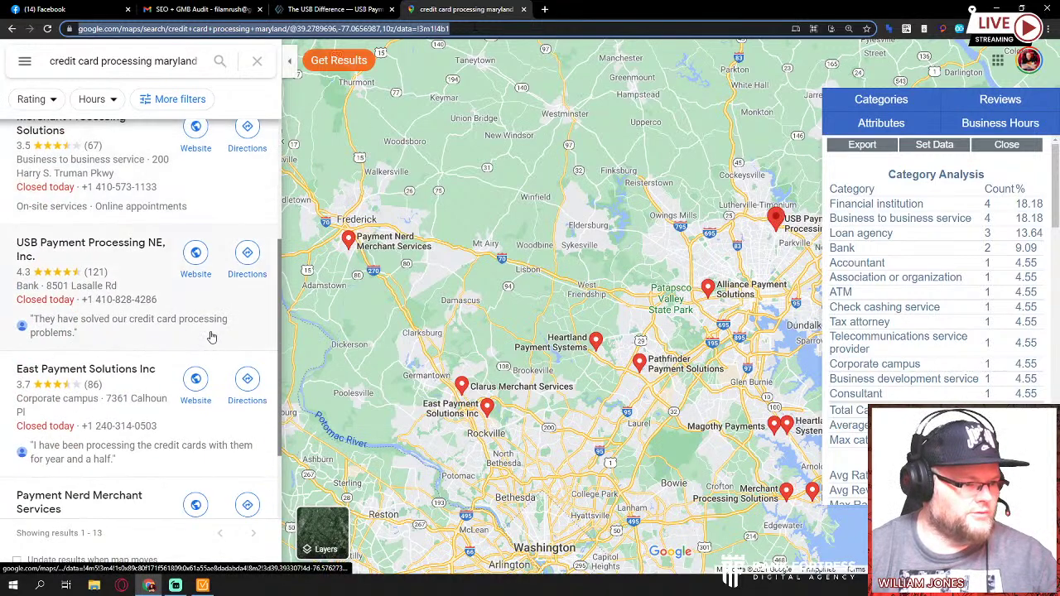
{"action": "left_click", "coordinate": [145, 275]}
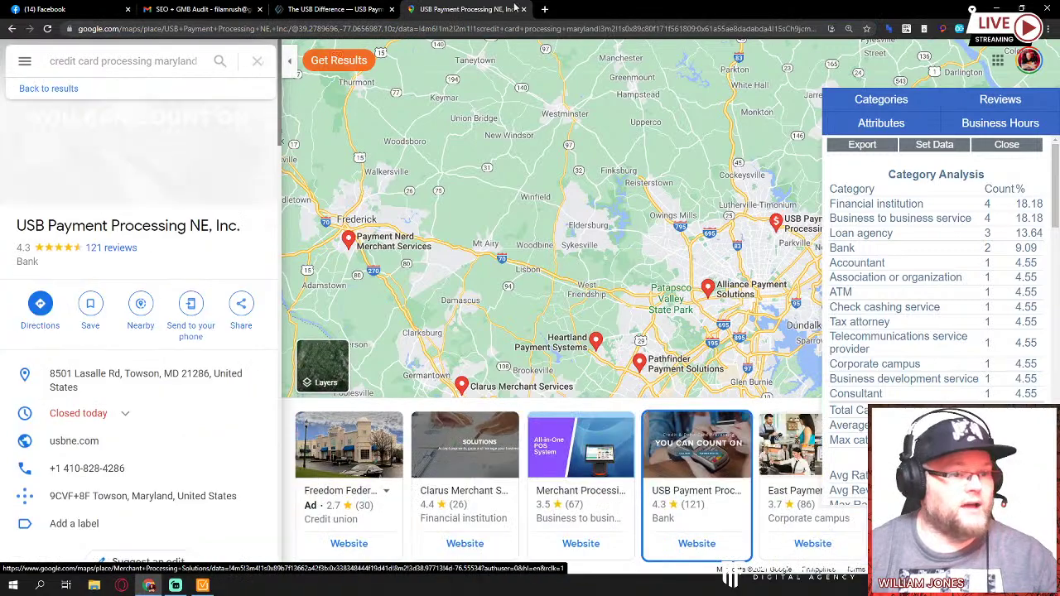
Open the Local Falcon dashboard at localfalcon.com/dashboard in a new tab
{"action": "left_click", "coordinate": [545, 9]}
{"action": "type", "text": "local"}
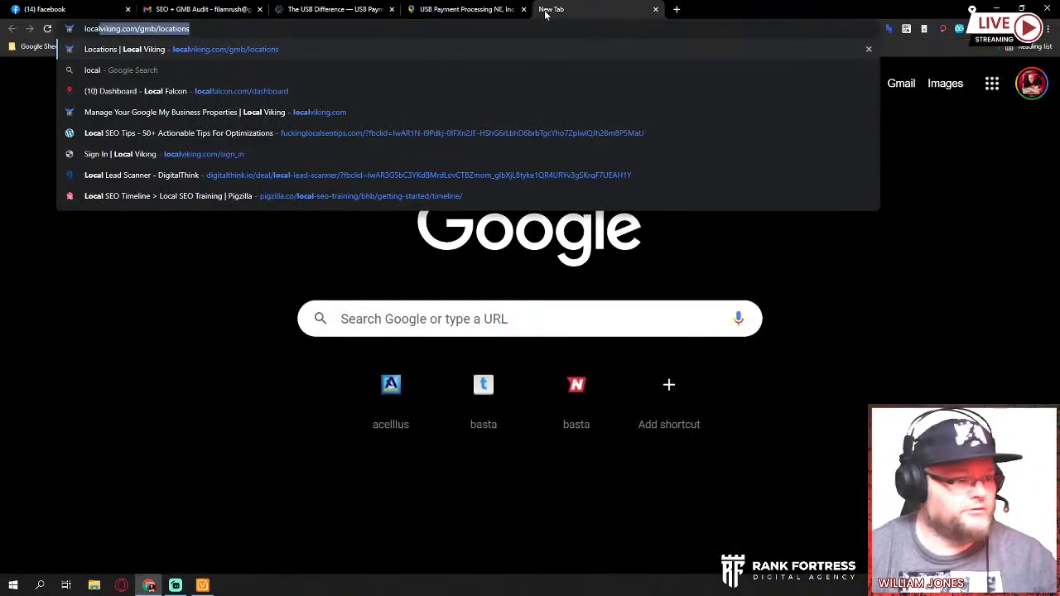
{"action": "key", "text": "Down"}
{"action": "key", "text": "Down"}
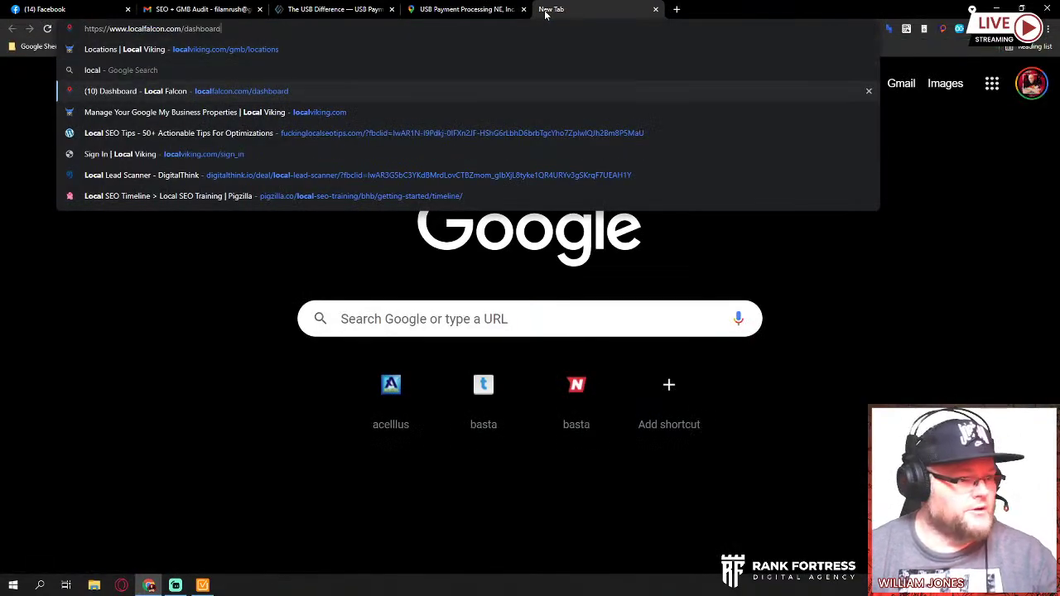
{"action": "key", "text": "Return"}
Copy the business name USB Payment Processing NE, Inc. from its Maps listing and log in to Local Falcon with the saved credentials
{"action": "left_click", "coordinate": [467, 9]}
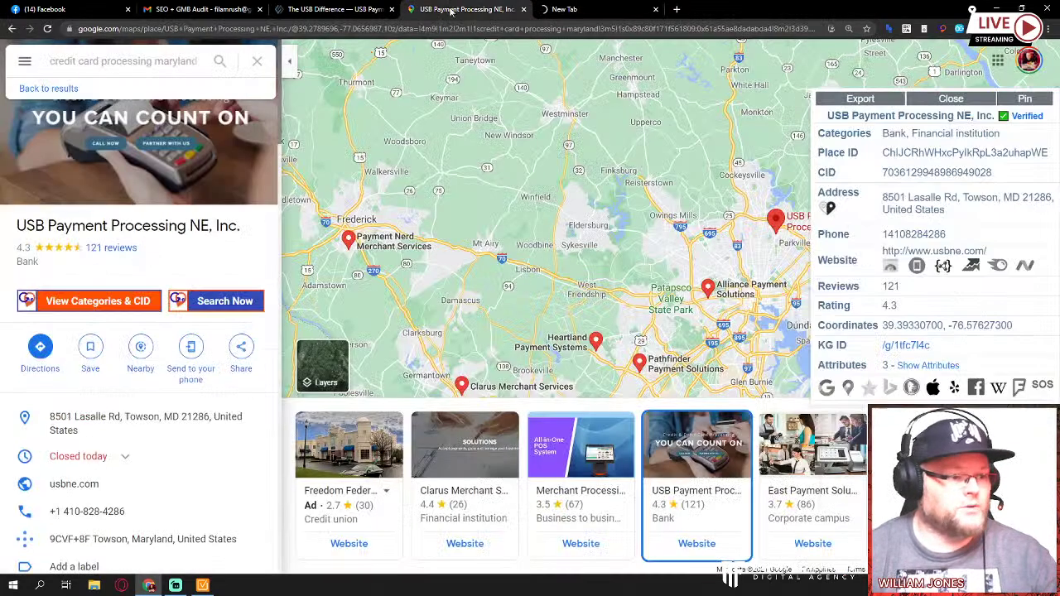
{"action": "triple_click", "coordinate": [137, 227]}
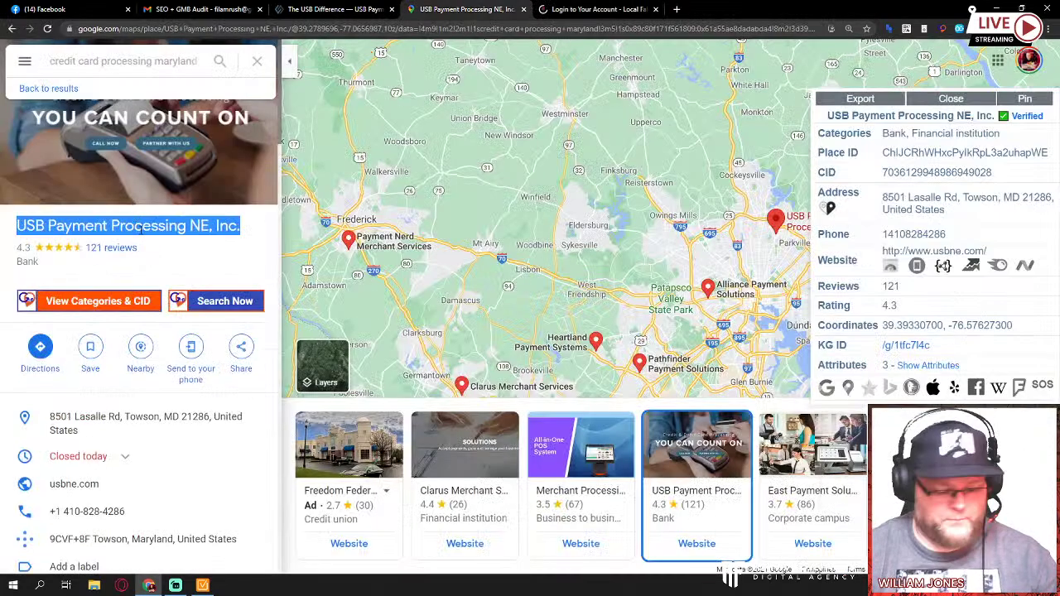
{"action": "left_click", "coordinate": [593, 9]}
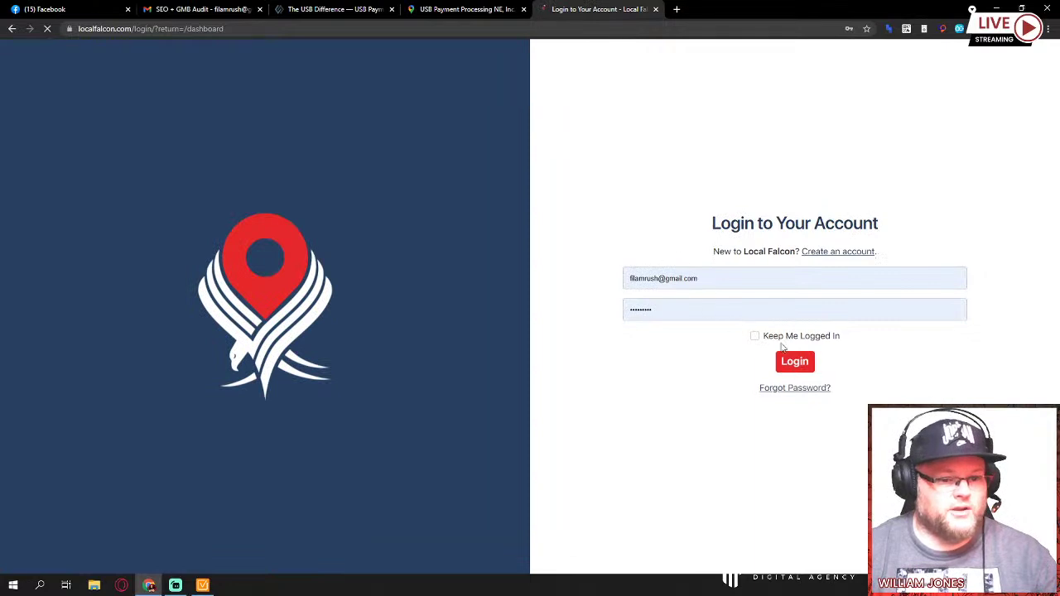
{"action": "left_click", "coordinate": [791, 361]}
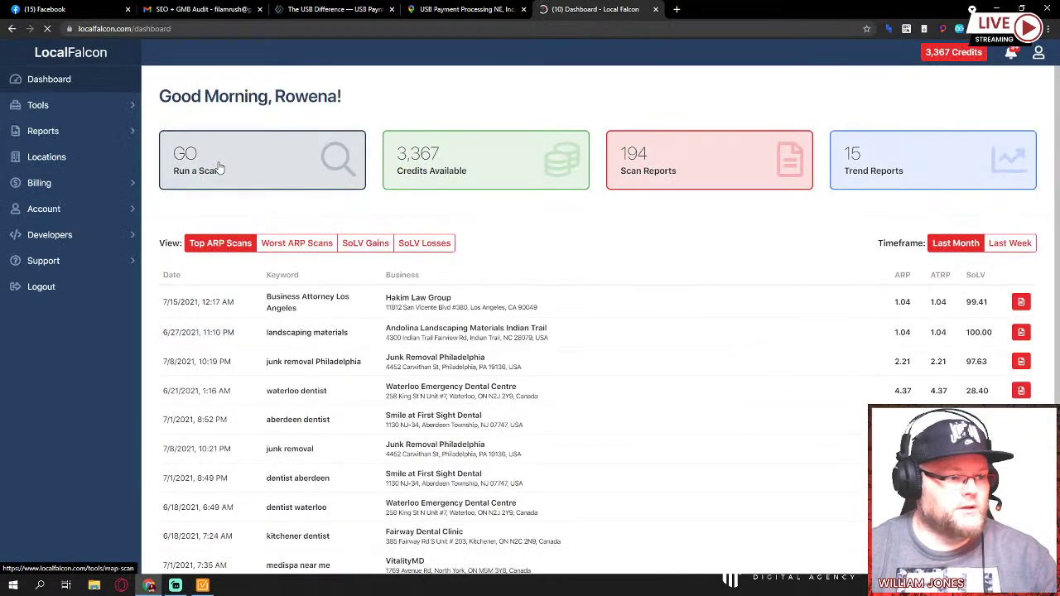
Start a Local Falcon map scan, search for "USB Payment Processing NE, Inc" and add its Towson, MD location as the scan target
{"action": "left_click", "coordinate": [219, 169]}
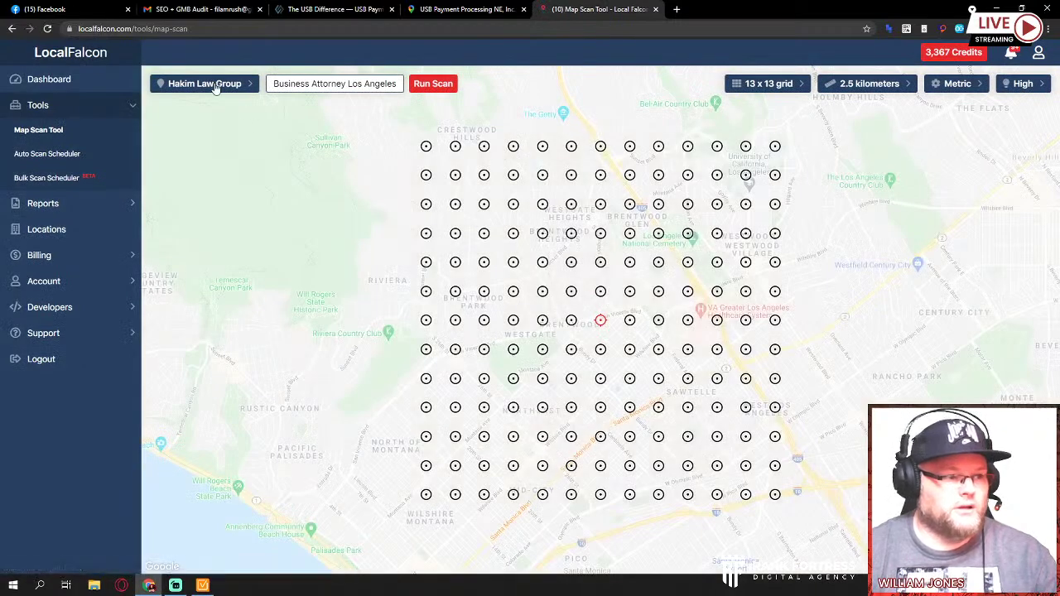
{"action": "left_click", "coordinate": [213, 86]}
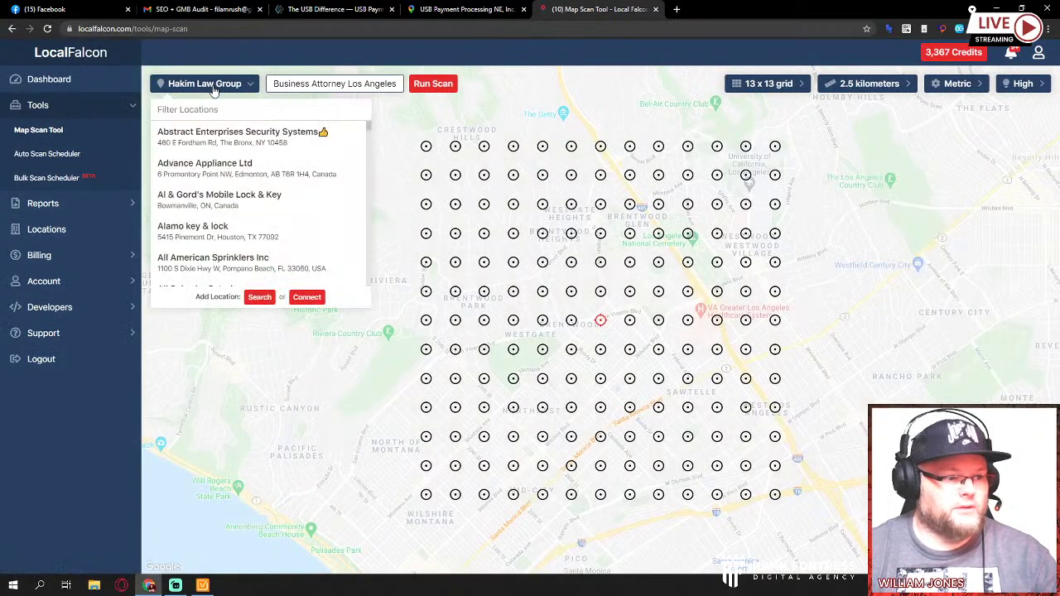
{"action": "left_click", "coordinate": [259, 298]}
{"action": "left_click", "coordinate": [502, 300]}
{"action": "type", "text": "USB Payment Processing NE, Inc"}
{"action": "left_click", "coordinate": [617, 306]}
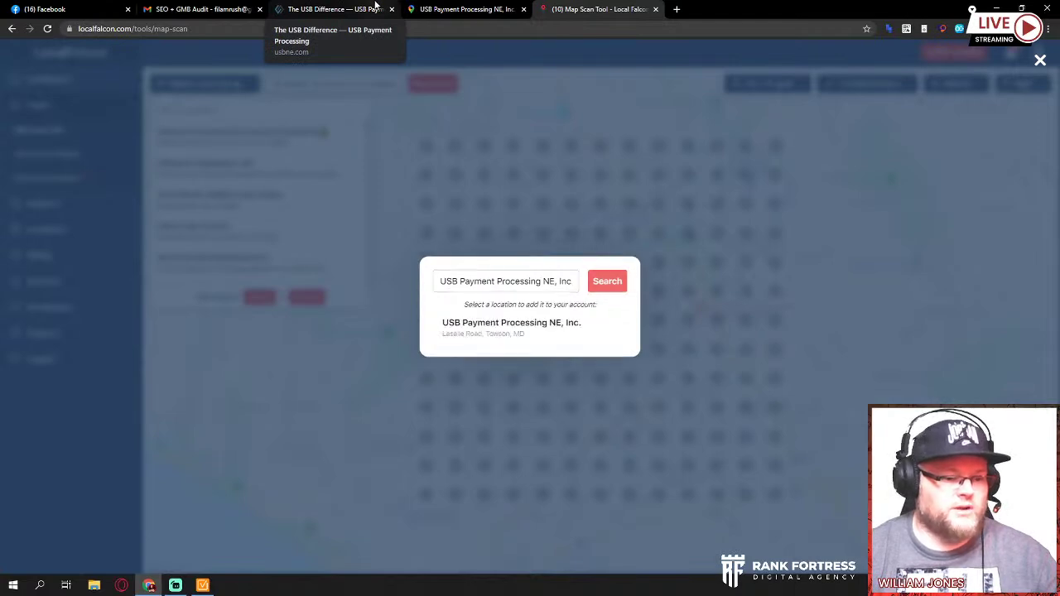
{"action": "left_click", "coordinate": [514, 327]}
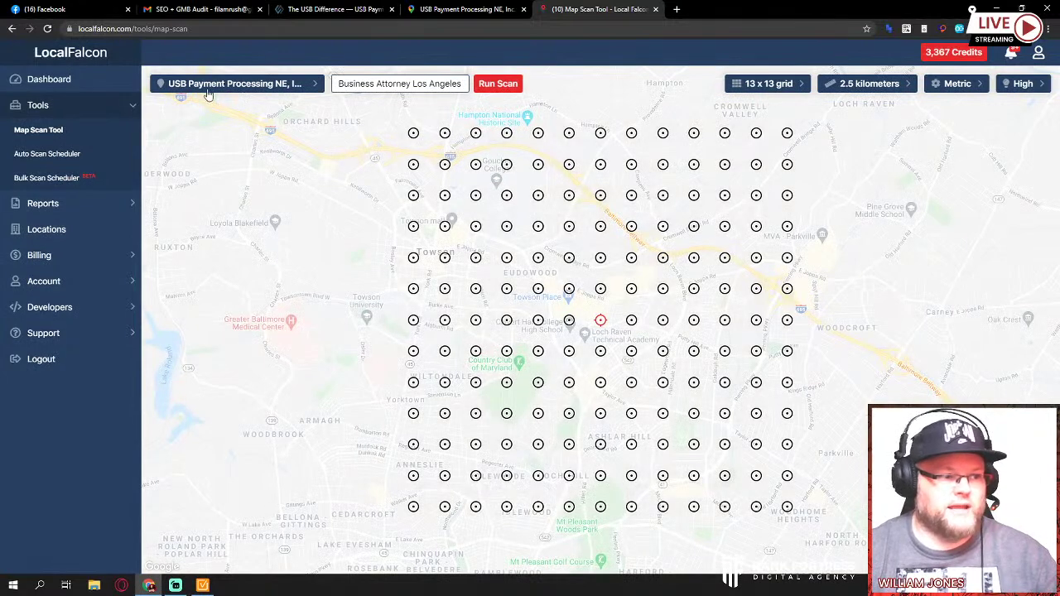
Run the map scan for the keyword "payment processing" with the distance set to 5 kilometers and wait for its results
{"action": "triple_click", "coordinate": [382, 84]}
{"action": "type", "text": "p"}
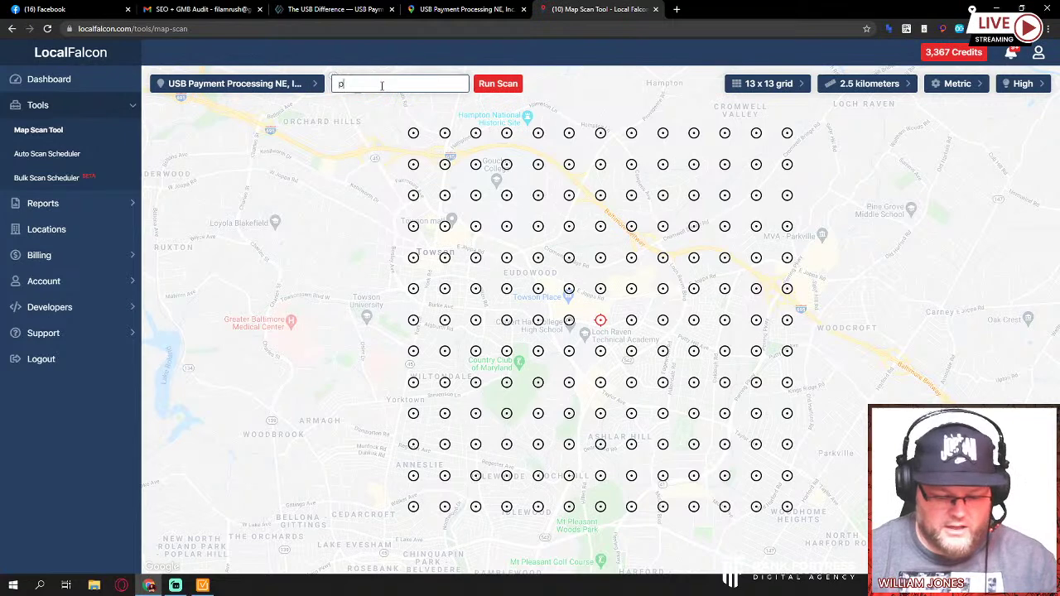
{"action": "type", "text": "ayment processing"}
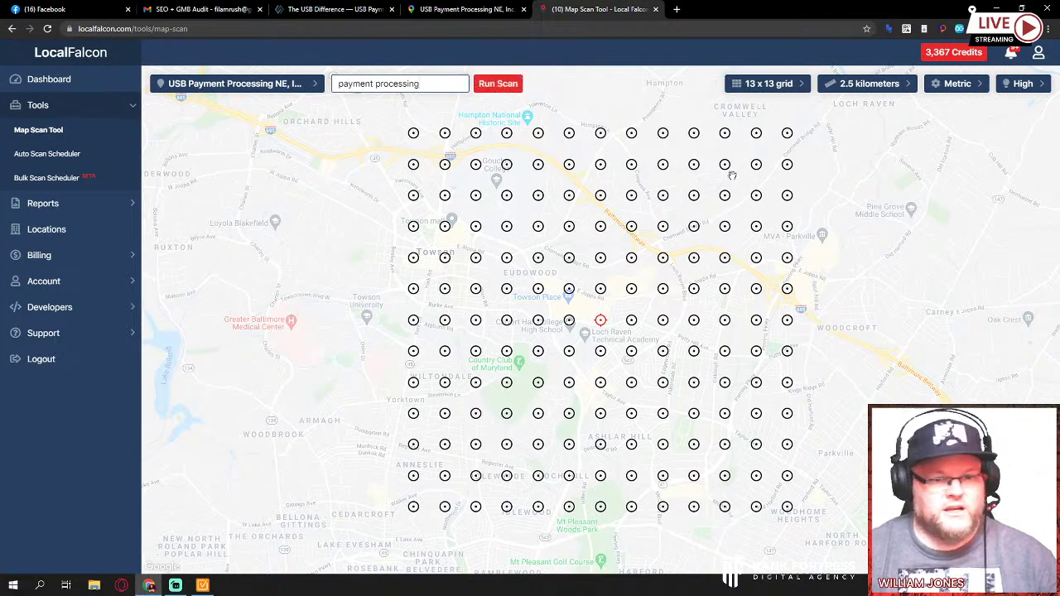
{"action": "left_click", "coordinate": [863, 94]}
{"action": "scroll", "coordinate": [869, 191], "scroll_direction": "down", "scroll_amount": 3}
{"action": "scroll", "coordinate": [869, 190], "scroll_direction": "down", "scroll_amount": 9}
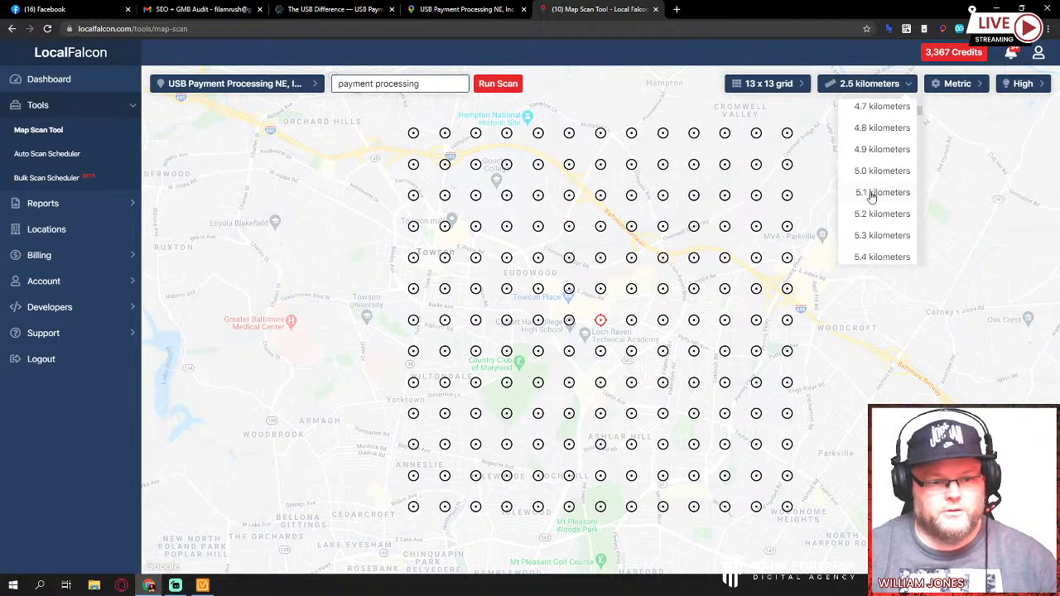
{"action": "left_click", "coordinate": [877, 170]}
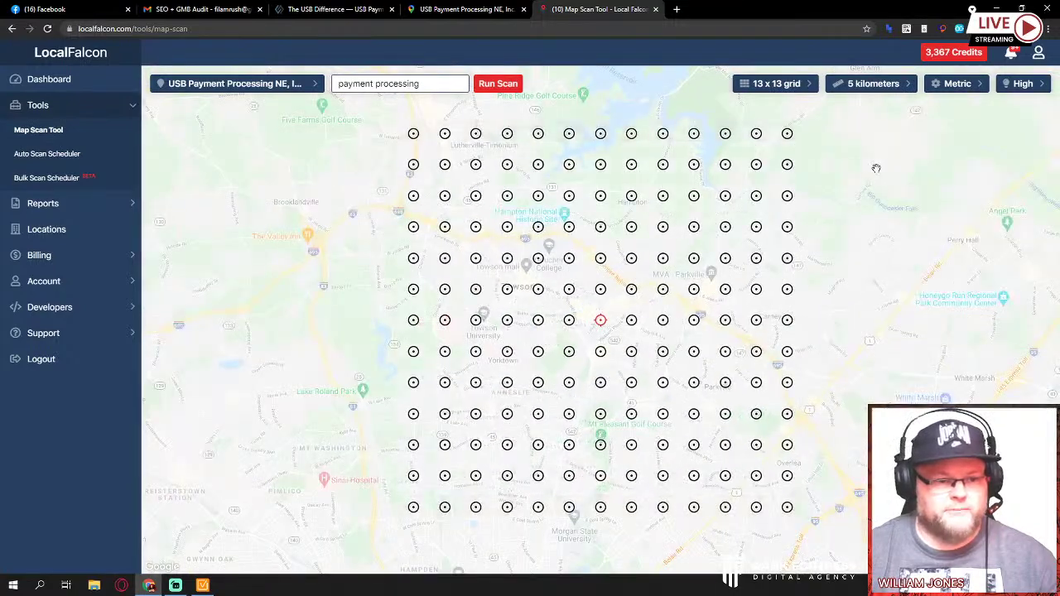
{"action": "left_click", "coordinate": [500, 86]}
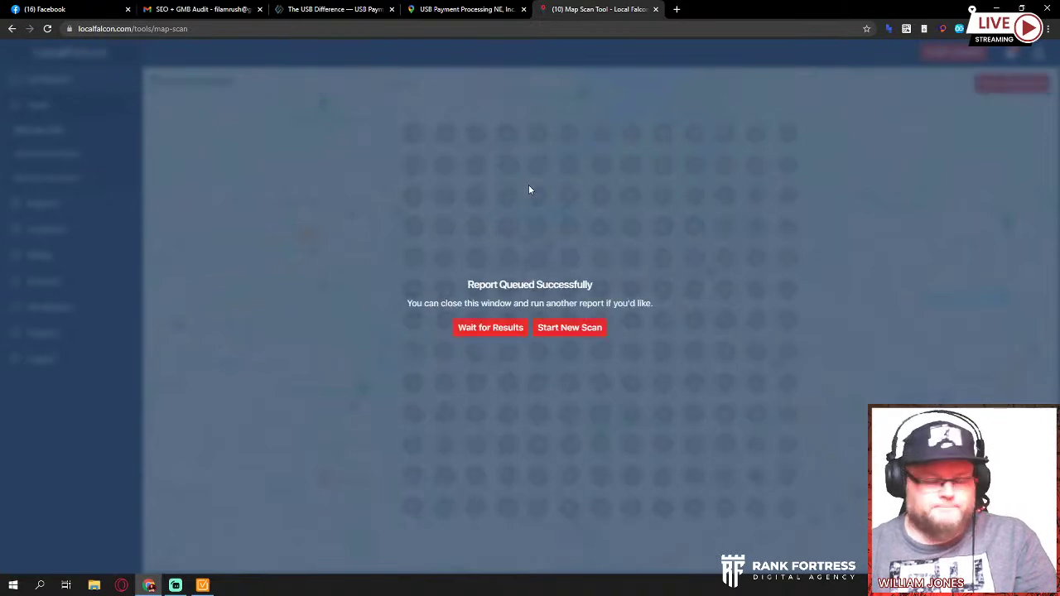
{"action": "left_click", "coordinate": [491, 327]}
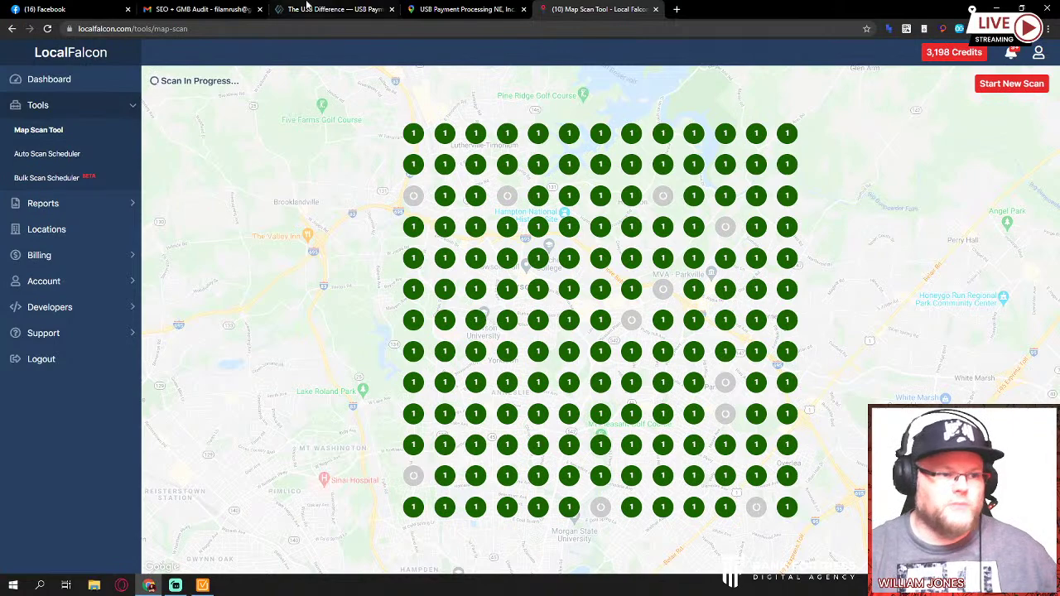
Highlight "Payment Processing" in the business name on the Maps listing, then return to Local Falcon and examine the scan's grid rankings
{"action": "left_click", "coordinate": [497, 9]}
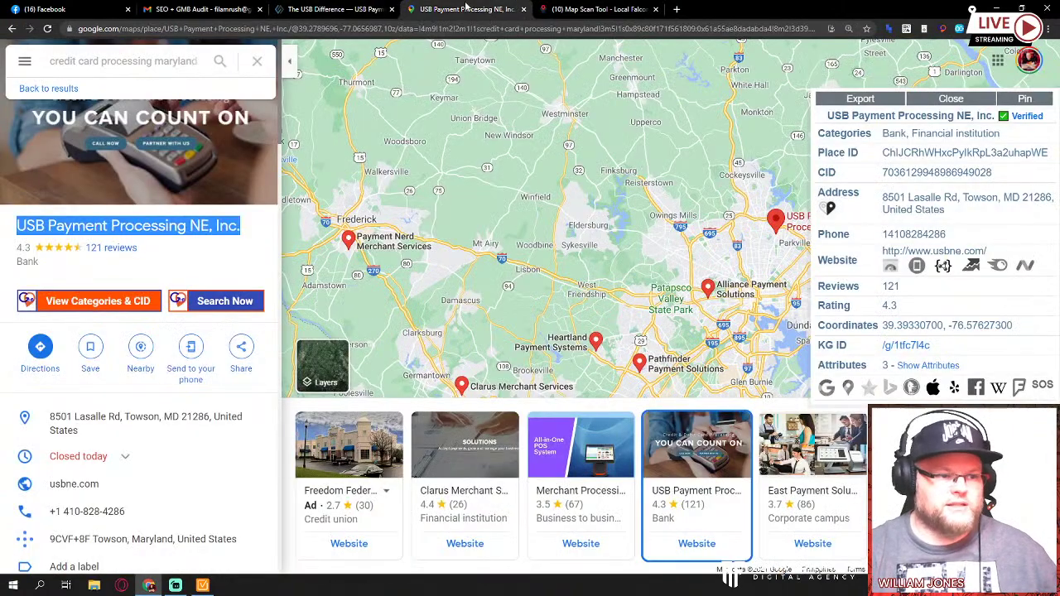
{"action": "left_click", "coordinate": [52, 223]}
{"action": "left_click_drag", "start_coordinate": [51, 224], "coordinate": [187, 229]}
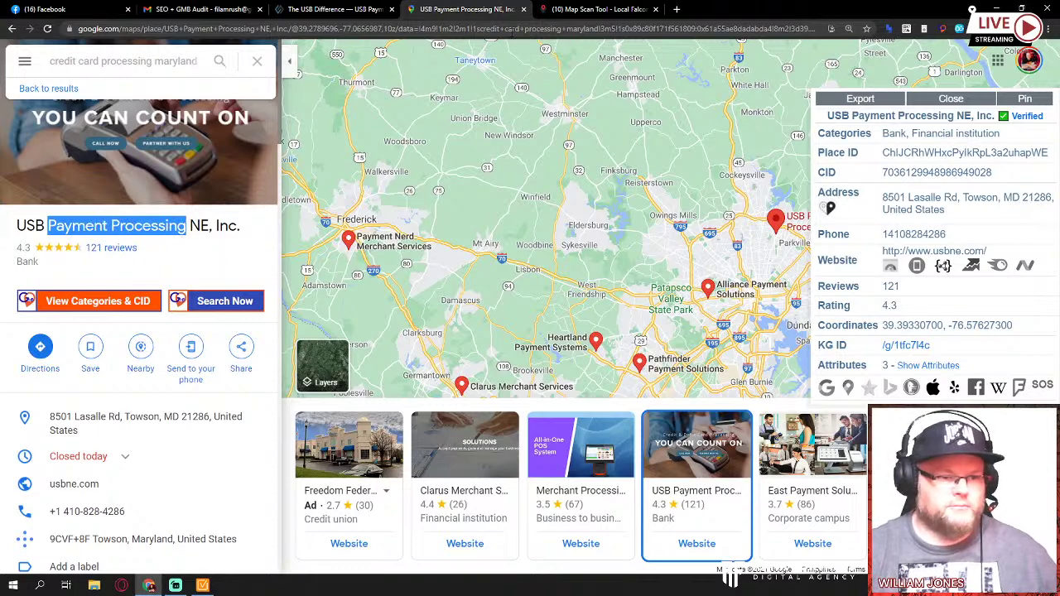
{"action": "left_click", "coordinate": [581, 7]}
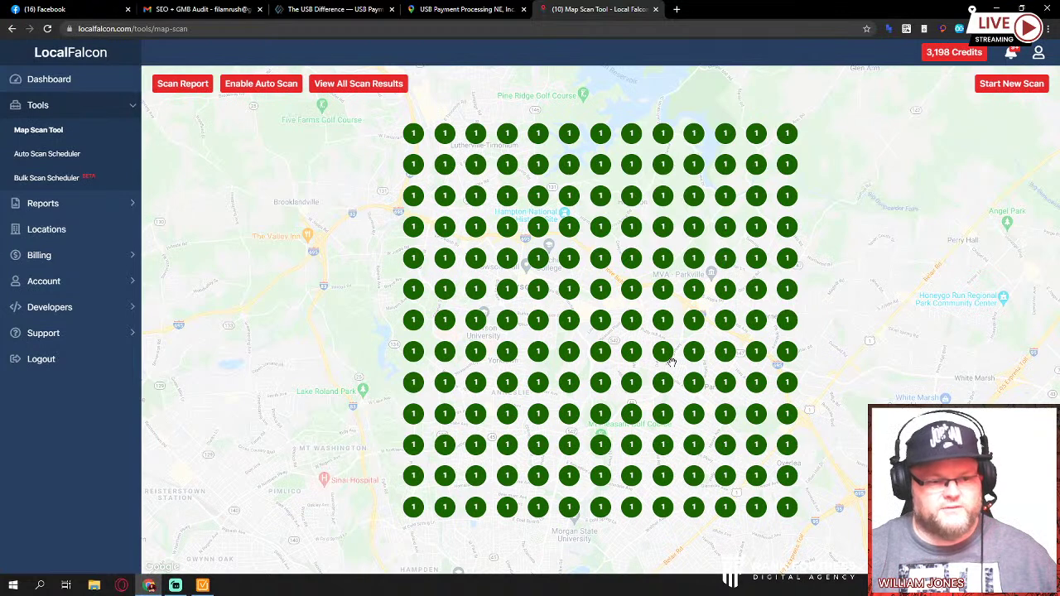
{"action": "mouse_move", "coordinate": [673, 367]}
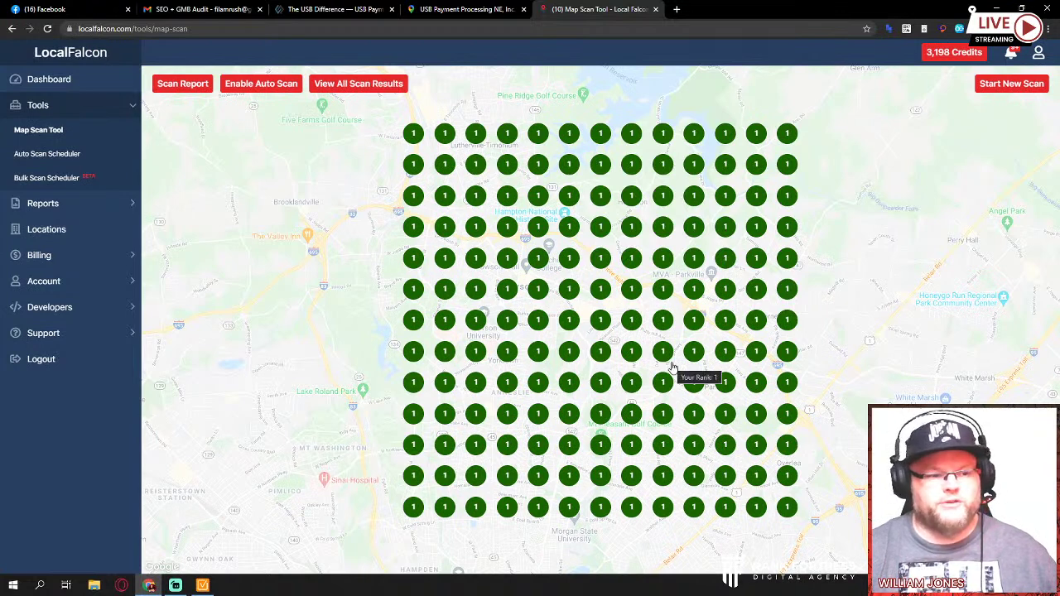